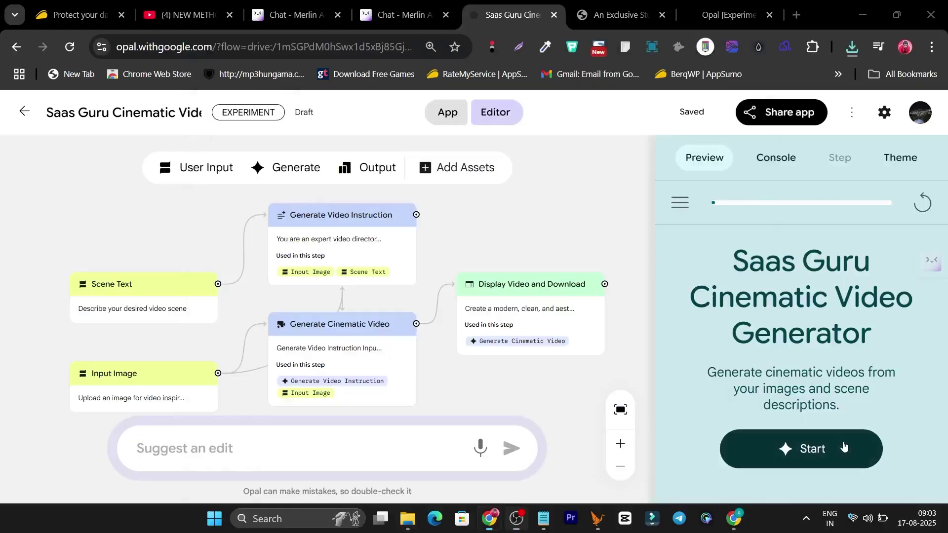
Step: Start the Cinematic Video Generator in the Preview and submit the uploaded image
left_click(840, 448)
key("Return")
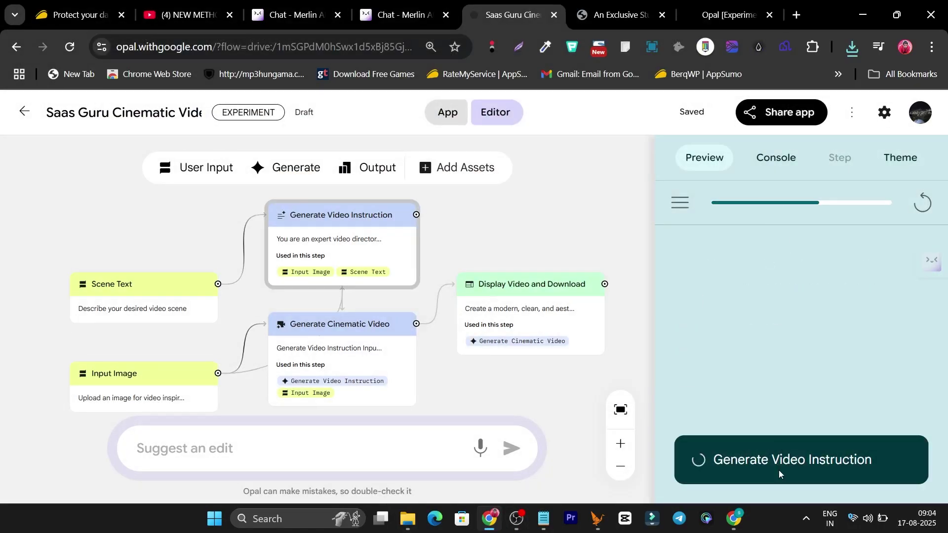
left_click(779, 466)
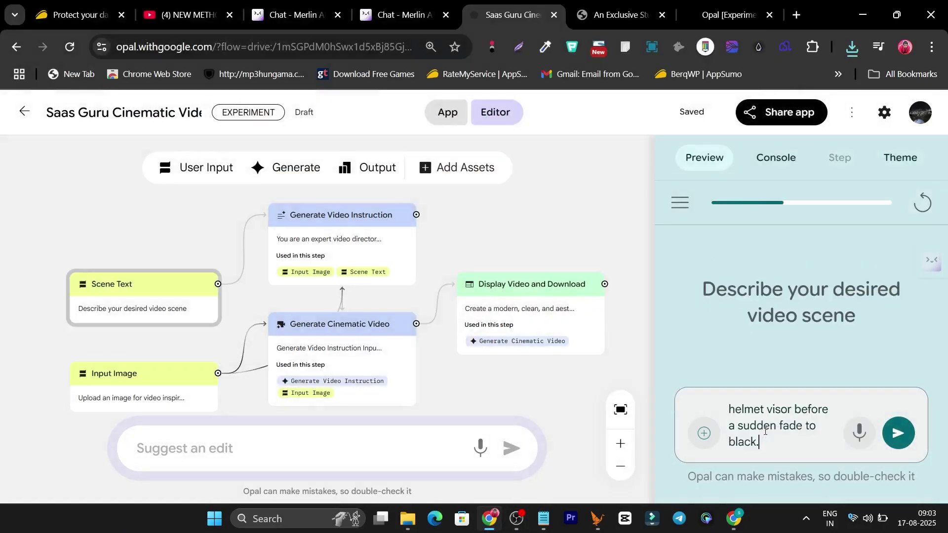
Step: Submit the scene description ending in a fade to black so veo-3.0-generate-preview runs
key("Return")
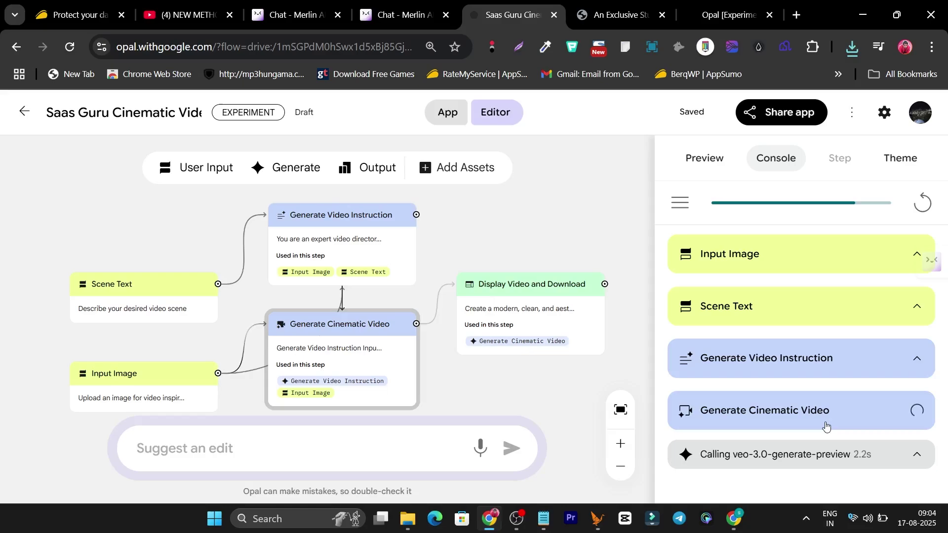
scroll(923, 437, "down", 5)
scroll(888, 445, "down", 5)
scroll(838, 474, "up", 10)
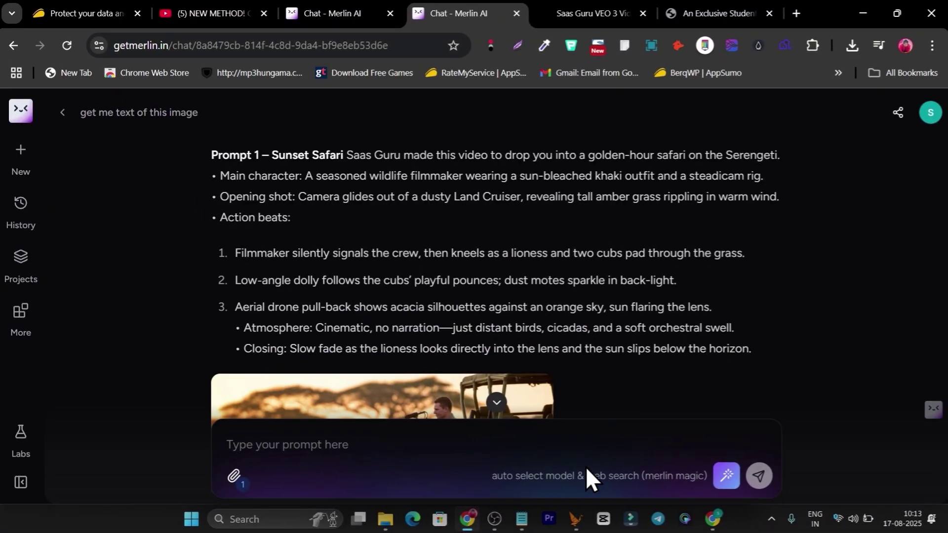
Step: Copy the Sunset Safari prompt from Merlin and submit it in the Opal app
scroll(621, 316, "down", 3)
scroll(620, 316, "up", 2)
left_click_drag(275, 148, 711, 364)
key("ctrl+c")
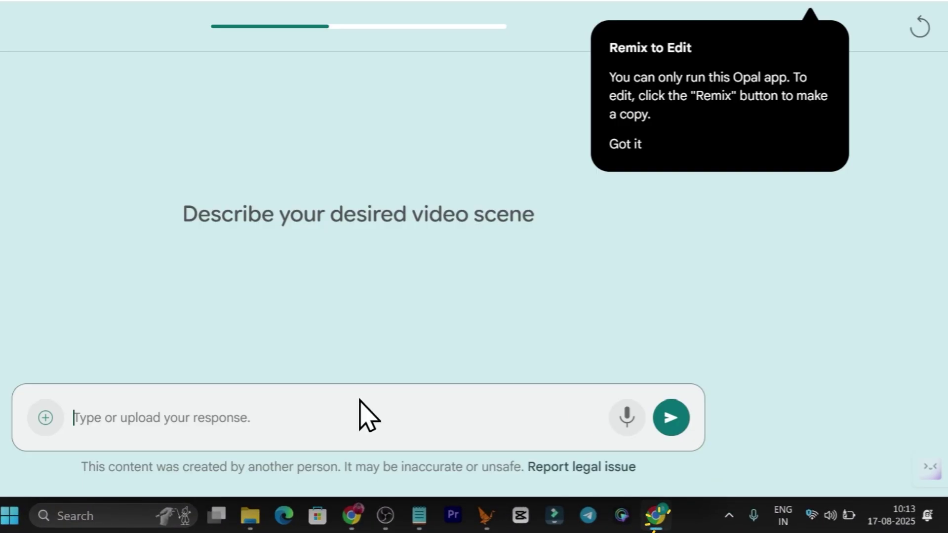
key("ctrl+v")
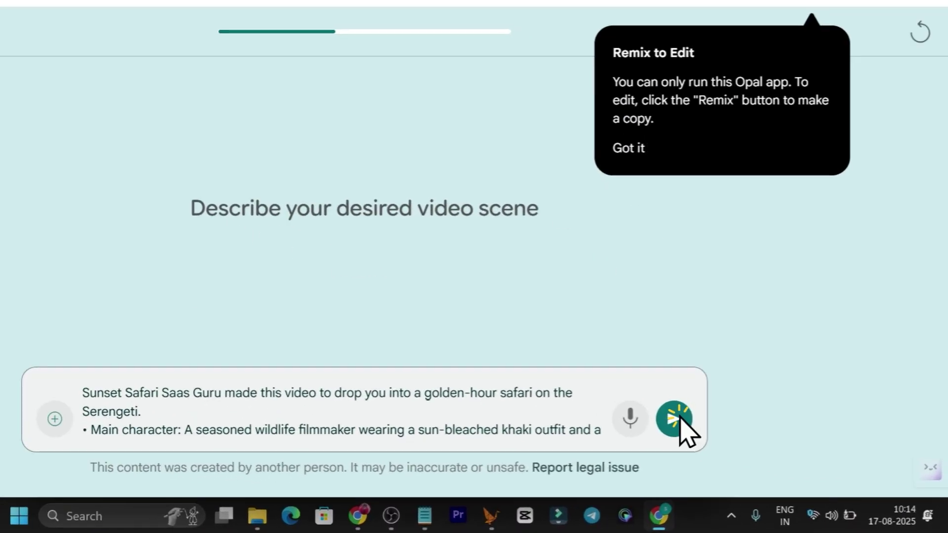
left_click(903, 417)
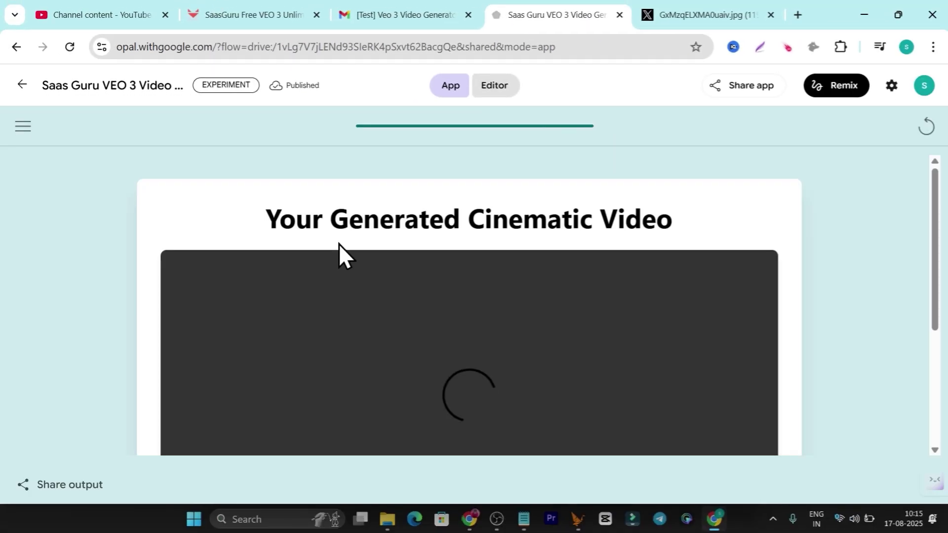
Step: Download the generated grassland video as an mp4 and play it
scroll(339, 243, "down", 5)
scroll(466, 396, "up", 4)
scroll(171, 315, "down", 5)
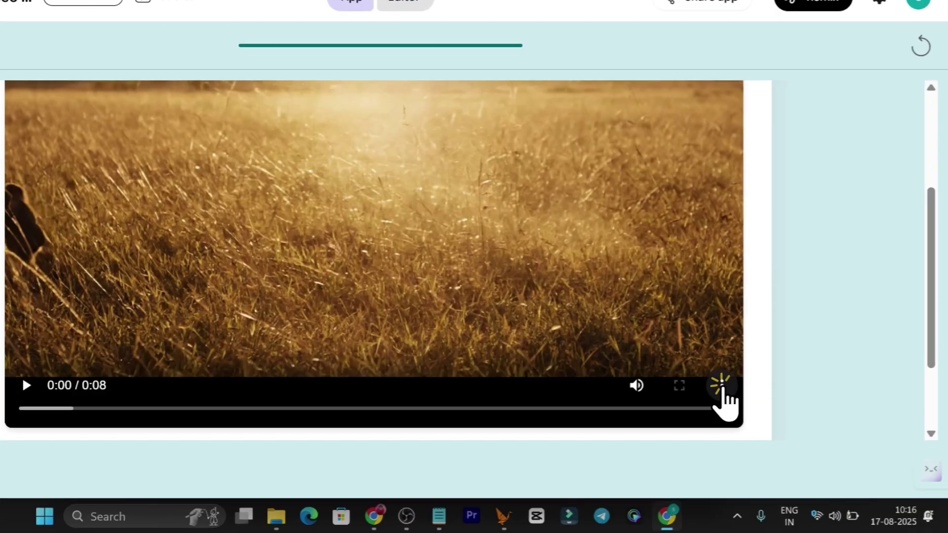
left_click(760, 390)
left_click(711, 332)
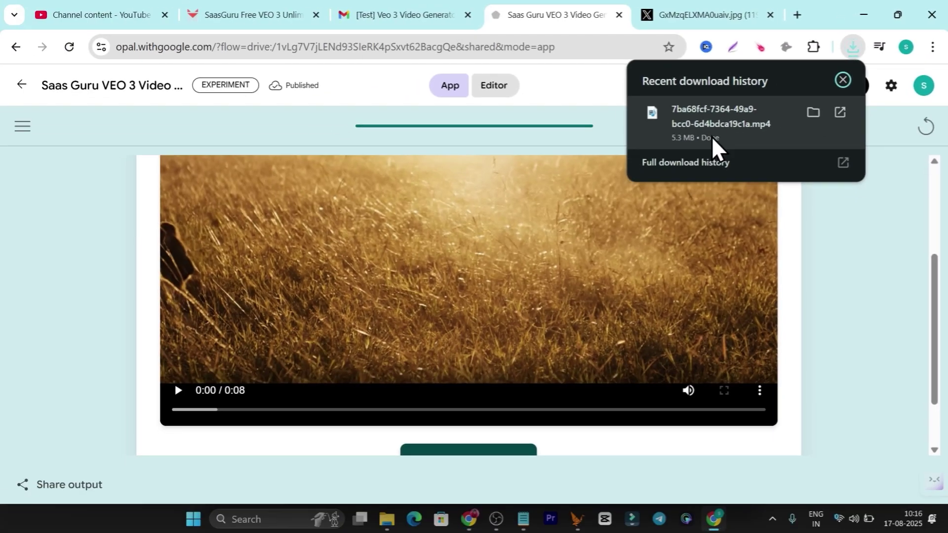
left_click(711, 138)
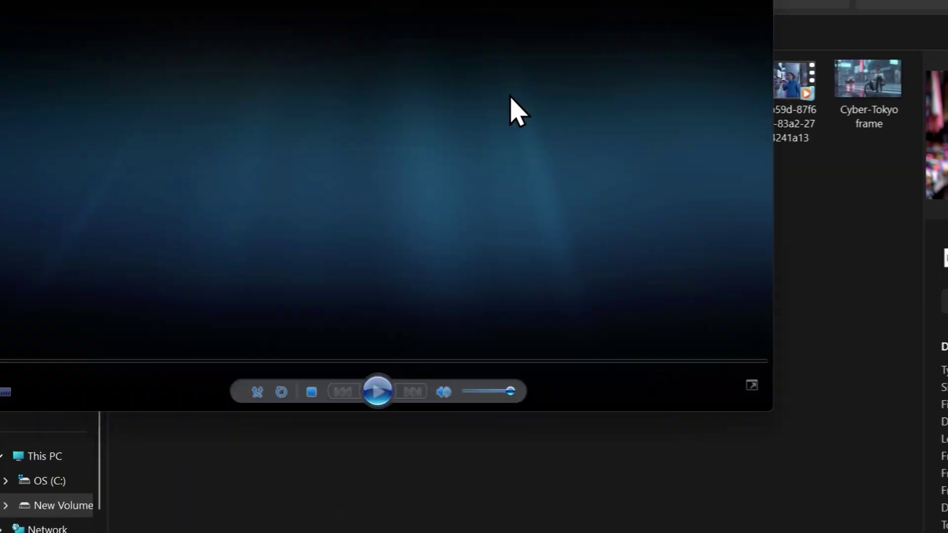
scroll(406, 363, "up", 5)
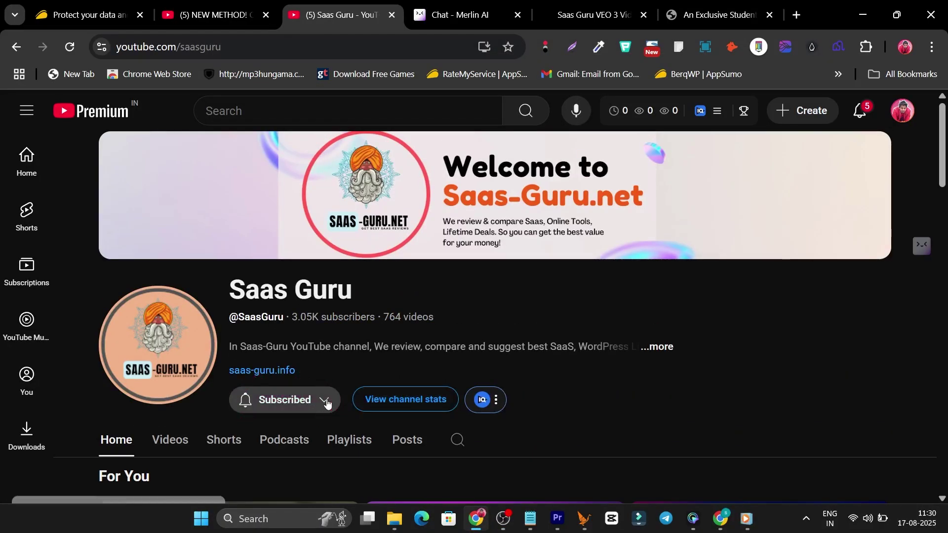
Step: Set Saas Guru notifications to all, then submit Opal's scene prompt and expand its Console step
left_click(327, 403)
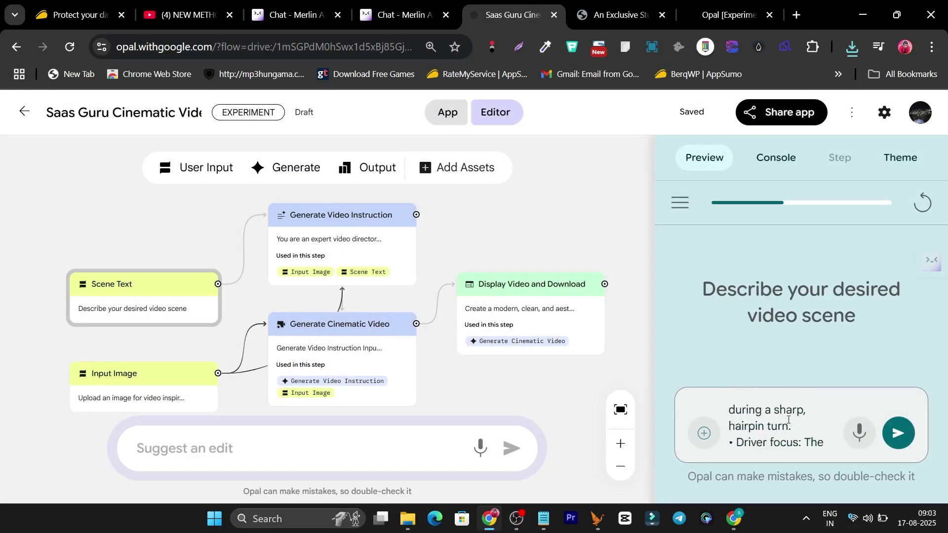
key("Return")
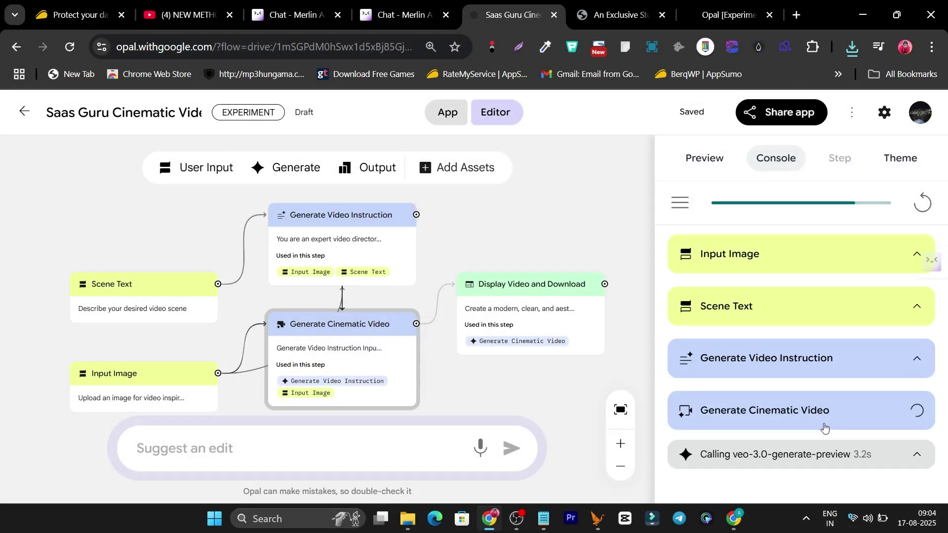
left_click(918, 360)
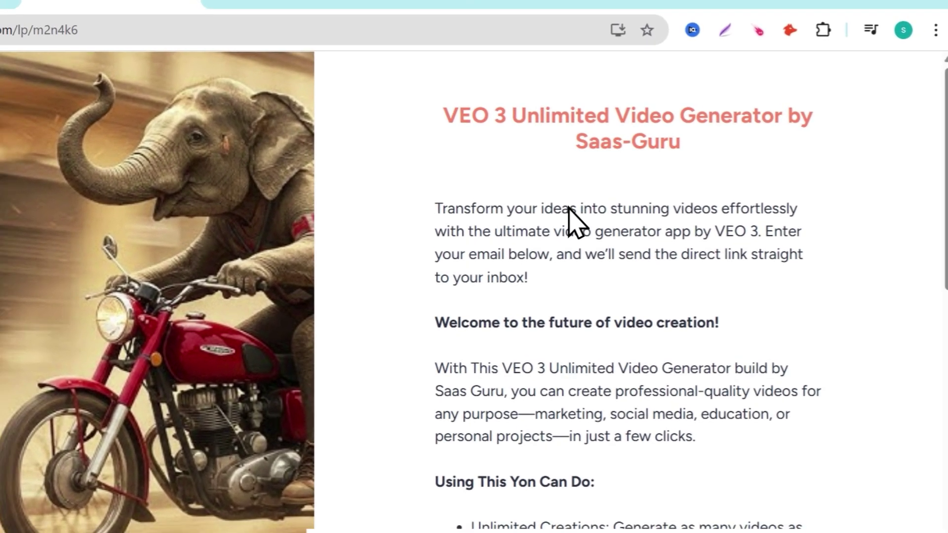
Step: Scroll the SendFox page to the First Name/Email form, then open the Veo 3 generator email
scroll(630, 290, "down", 5)
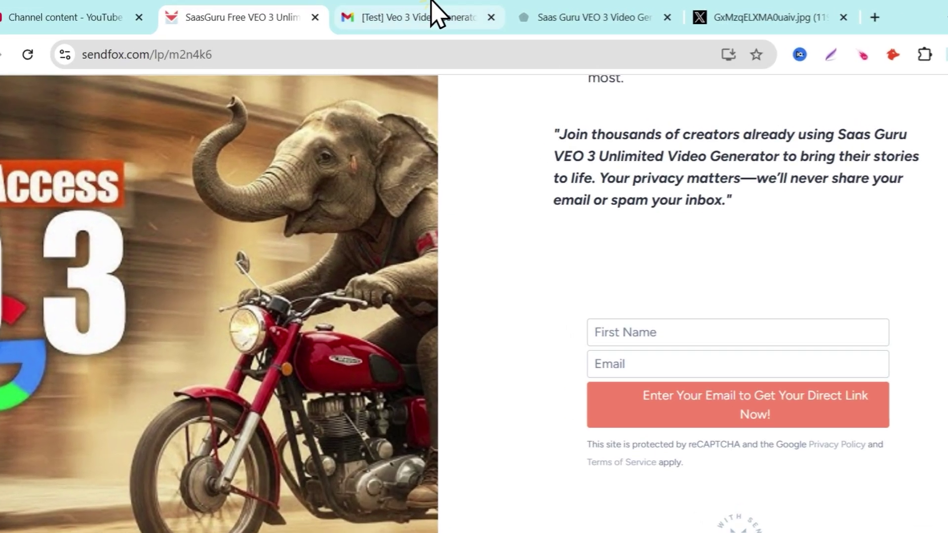
left_click(430, 13)
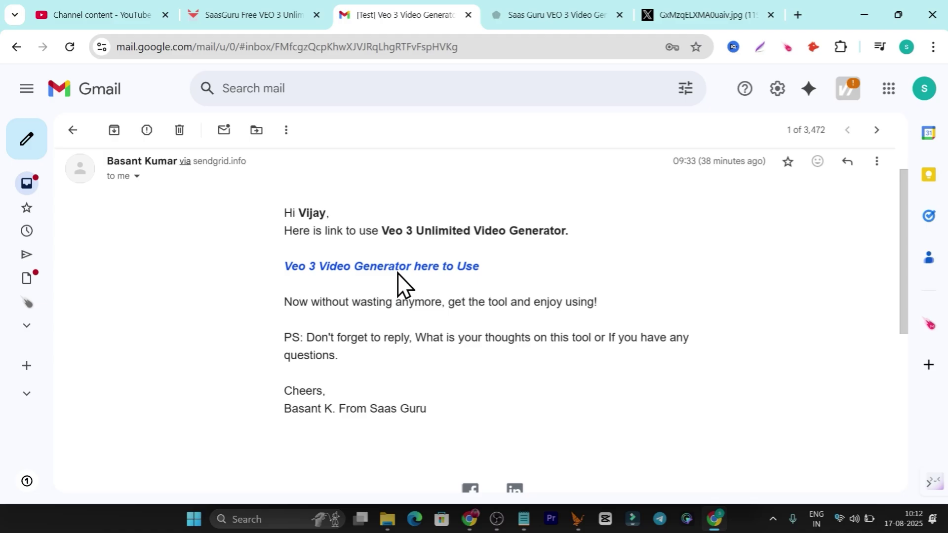
Step: Highlight the shared VEO 3 app's Opal address, show the country notice, then open Merlin
left_click(543, 14)
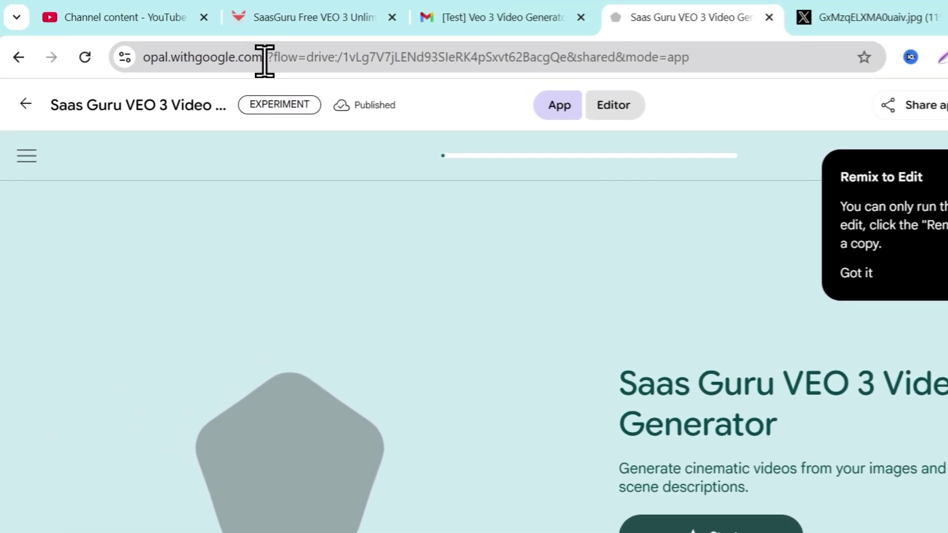
left_click_drag(264, 59, 163, 62)
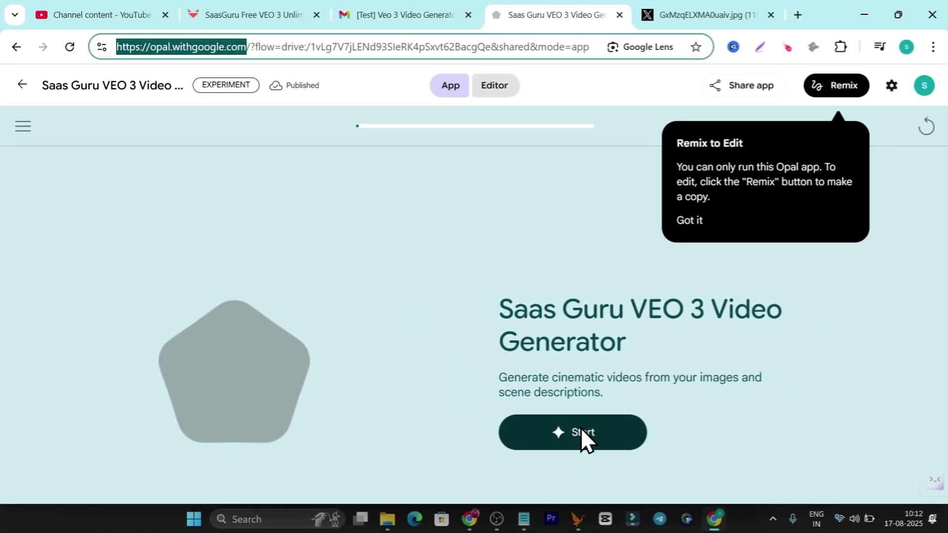
left_click(702, 13)
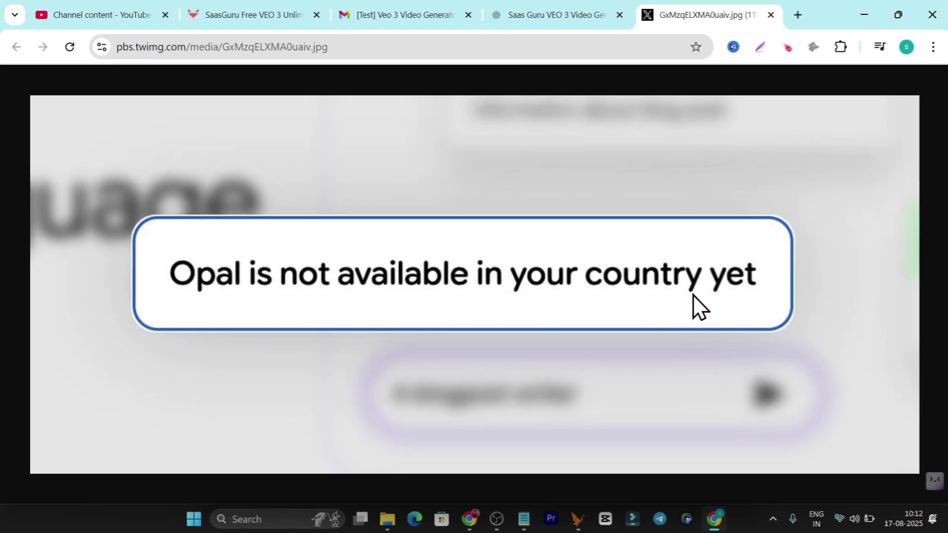
left_click(497, 520)
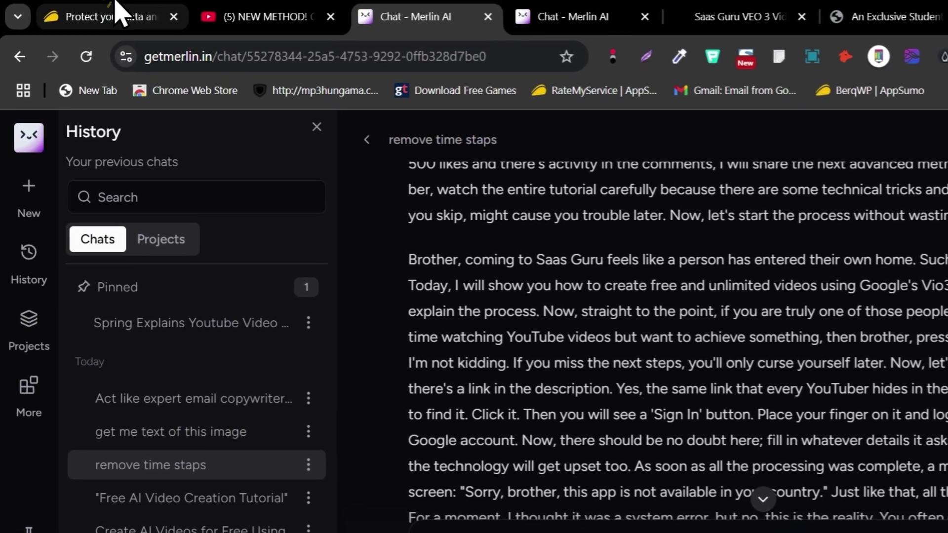
Step: Scroll the AppSumo Goose VPN deal page down to its 'Choose the plan' tiers
left_click(143, 2)
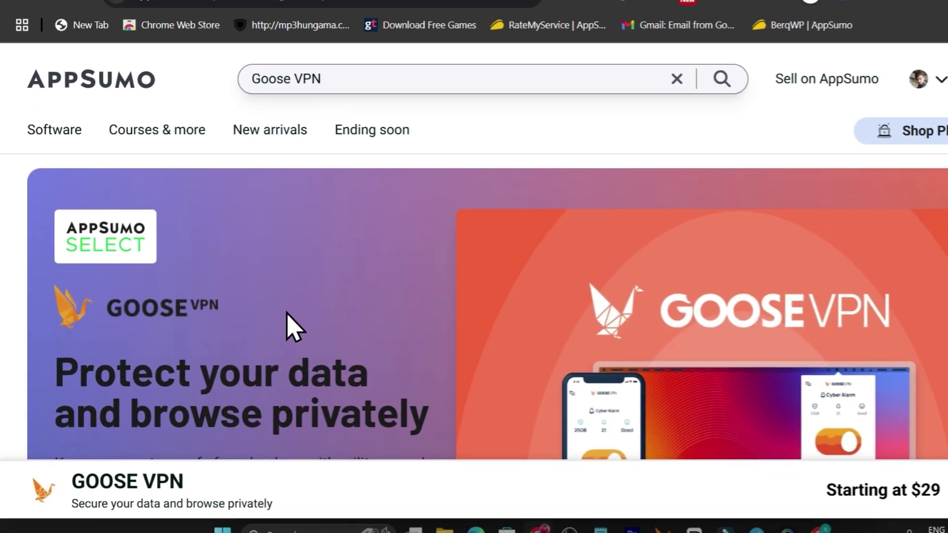
scroll(286, 313, "down", 1)
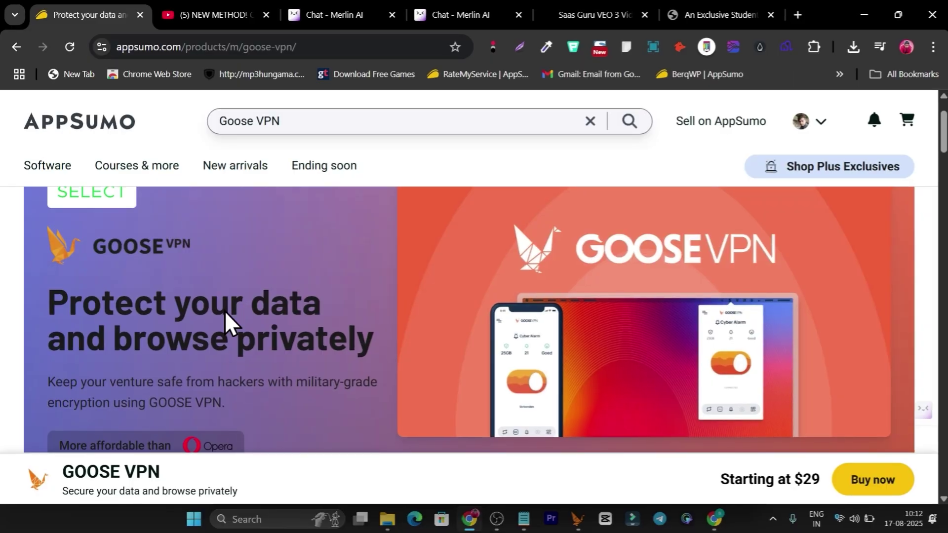
scroll(224, 311, "down", 2)
scroll(224, 312, "down", 3)
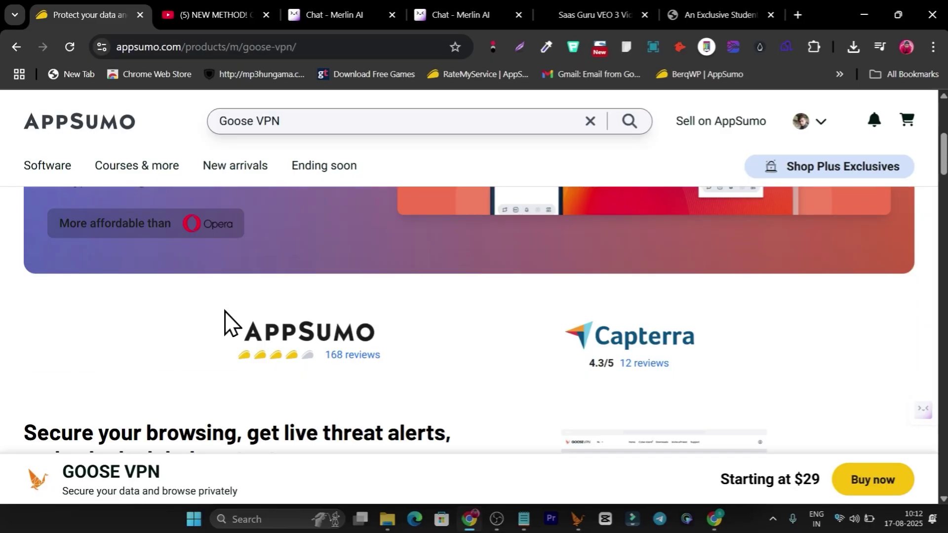
scroll(224, 311, "down", 3)
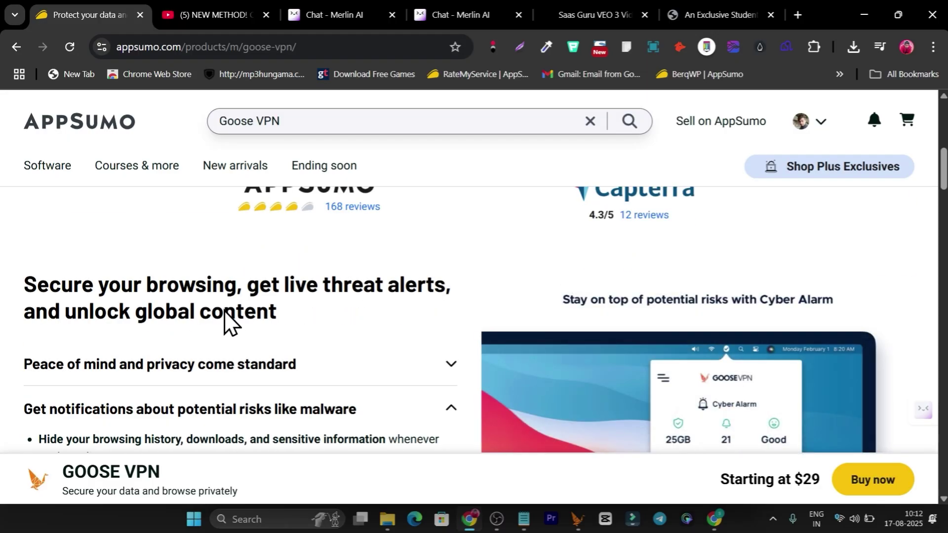
scroll(420, 304, "down", 2)
scroll(419, 304, "down", 4)
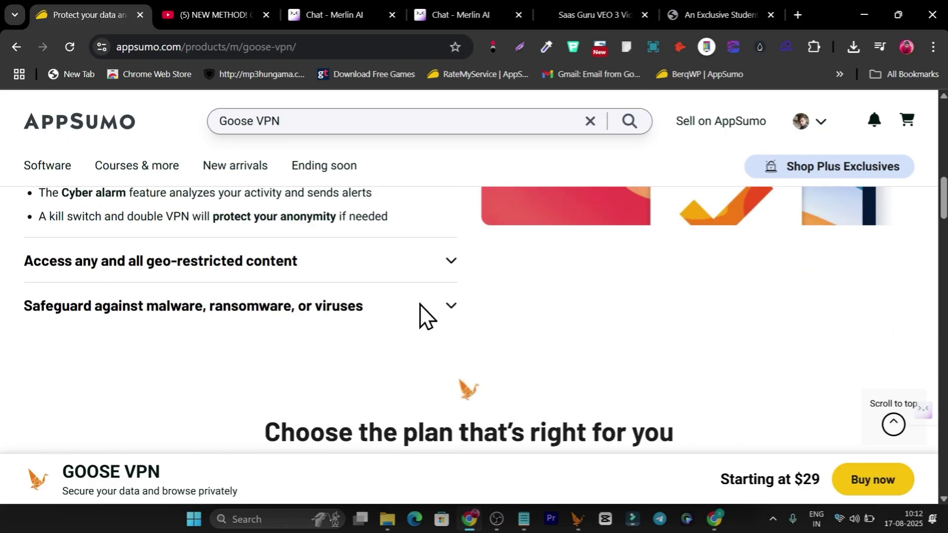
scroll(420, 304, "down", 2)
scroll(420, 304, "down", 2)
scroll(419, 304, "down", 1)
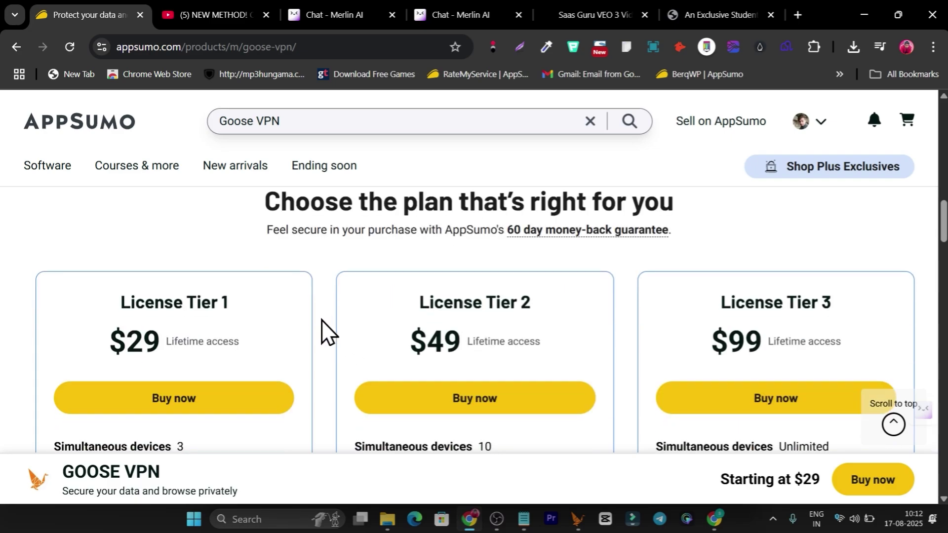
scroll(321, 320, "down", 1)
scroll(316, 331, "down", 1)
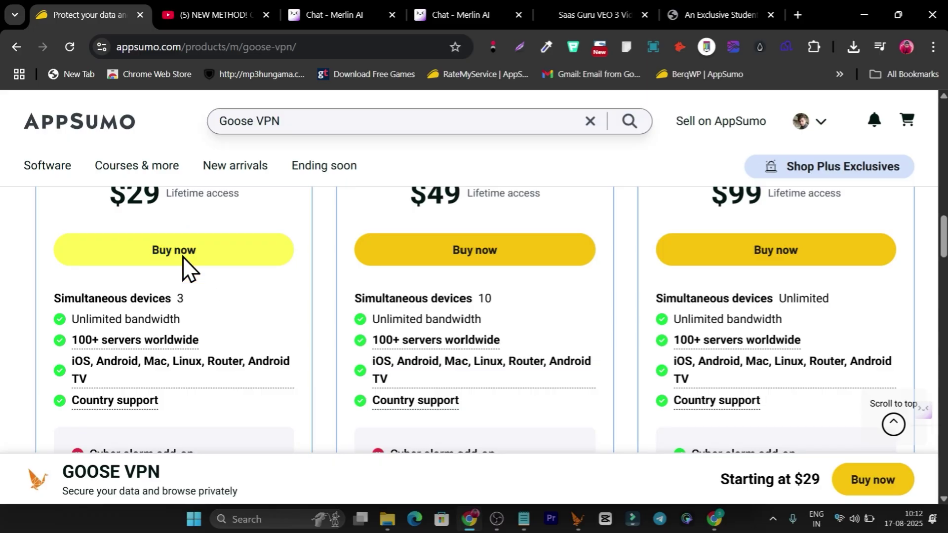
Step: Highlight the '3 devices' limit of the $29 tier and bring up the GooseVPN server list
left_click_drag(200, 298, 151, 301)
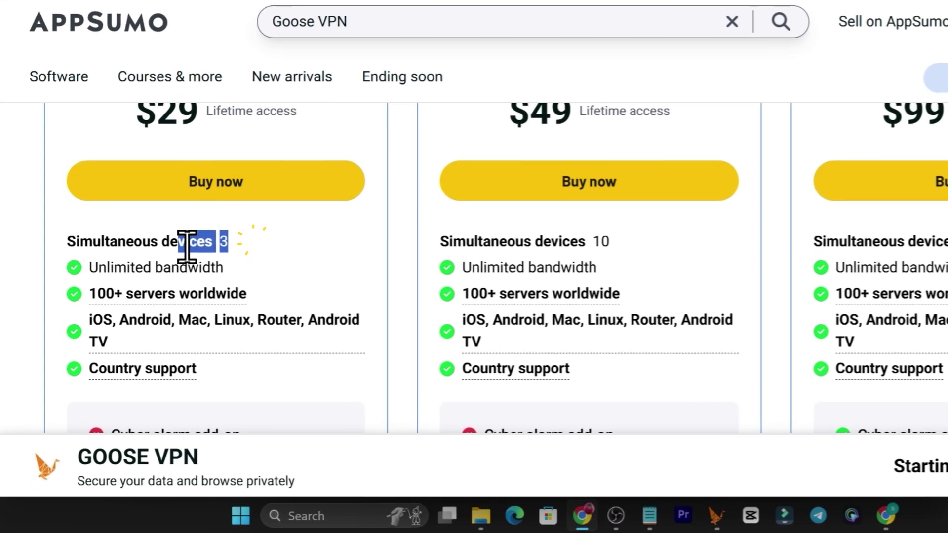
left_click_drag(187, 246, 173, 246)
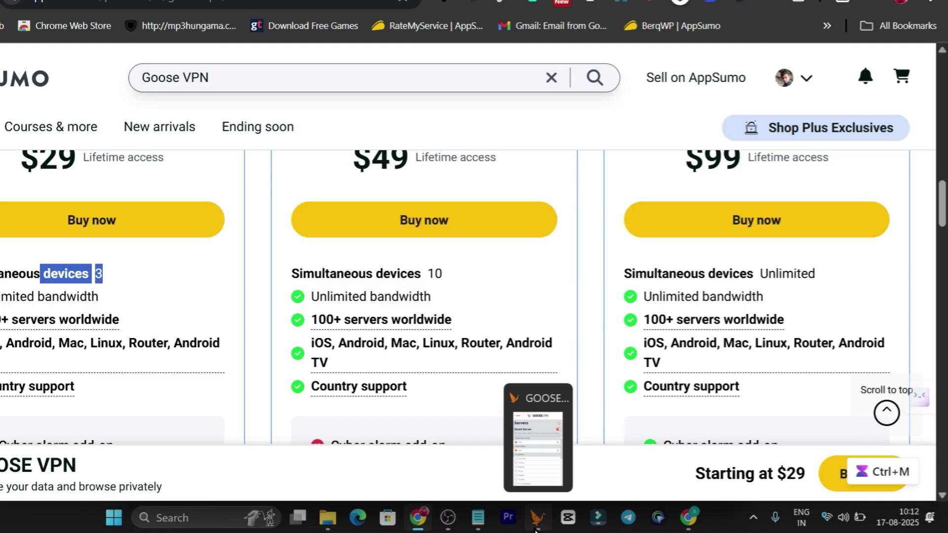
left_click(574, 524)
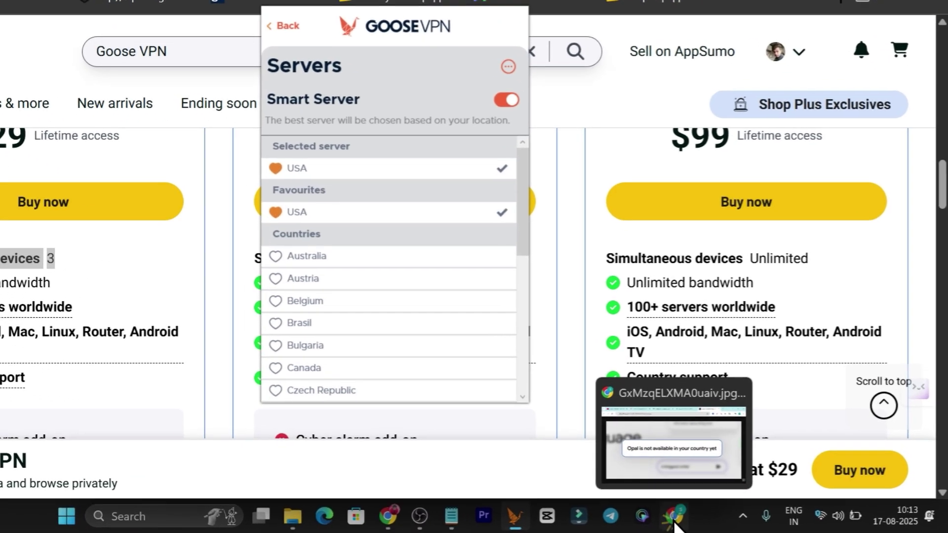
Step: Start the shared Saas Guru VEO 3 generator and submit the image to reach the scene prompt
mouse_move(714, 519)
left_click(677, 413)
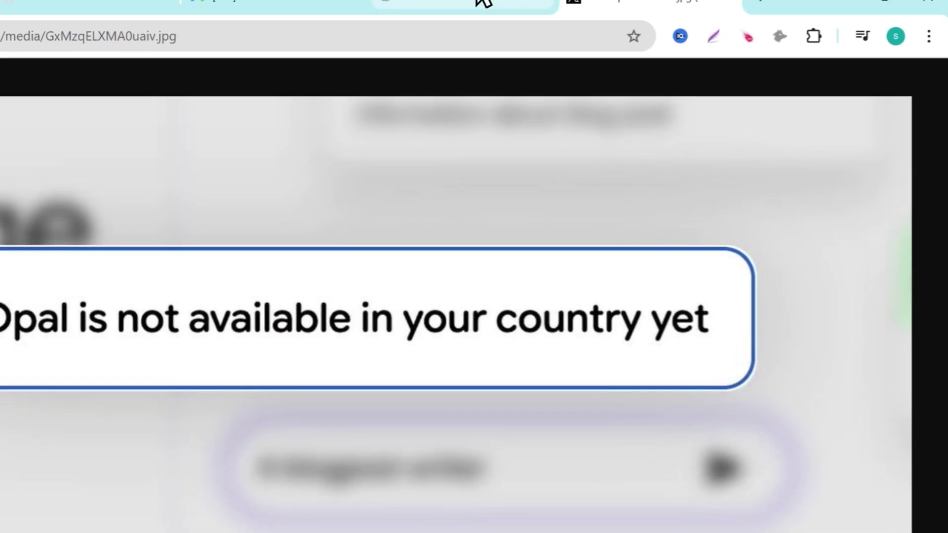
left_click(462, 15)
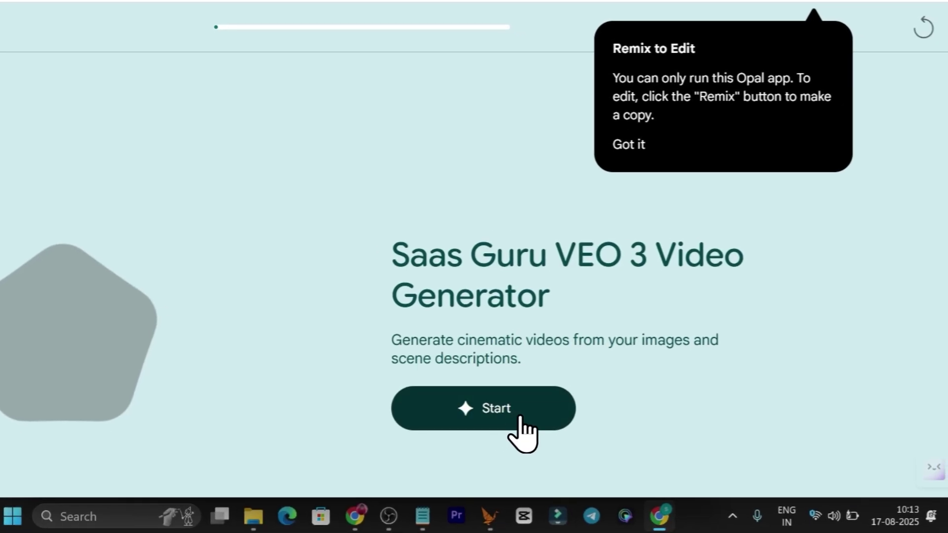
left_click(553, 439)
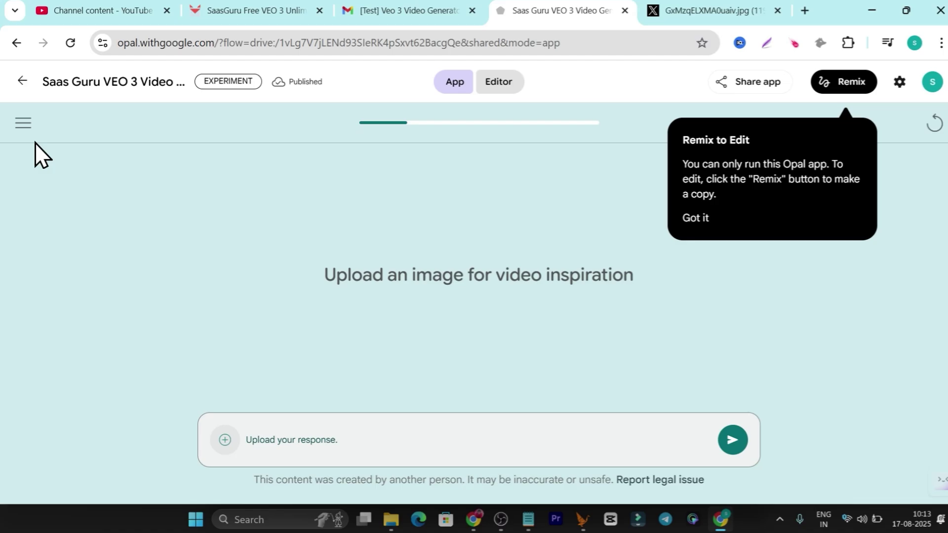
left_click(22, 126)
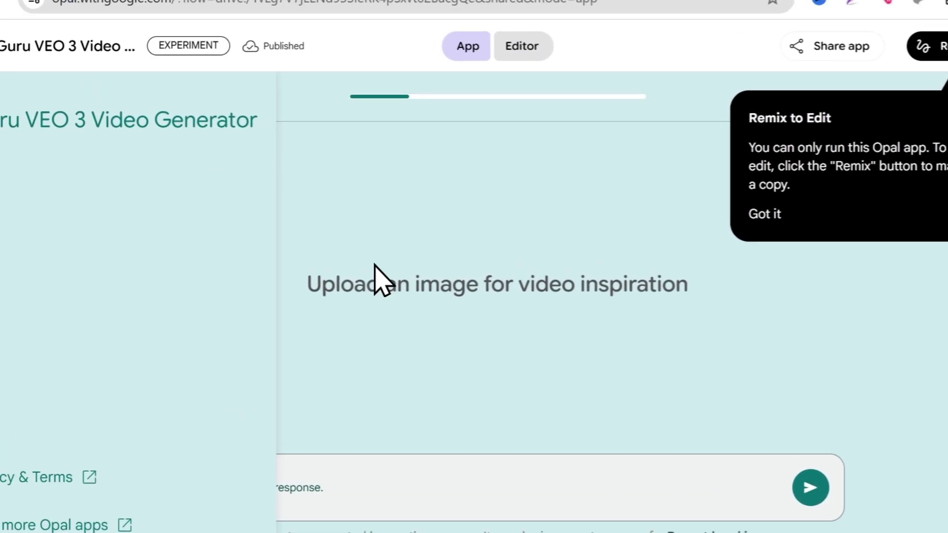
left_click(549, 284)
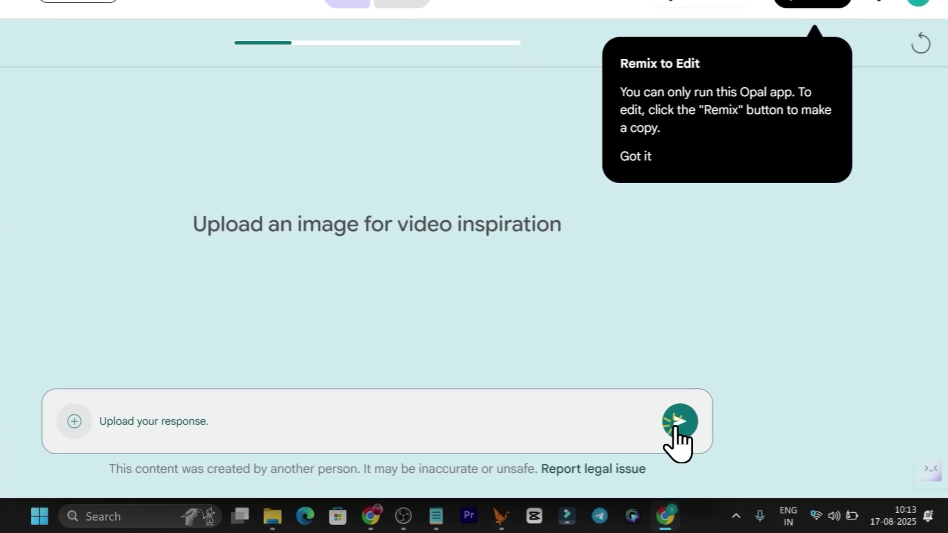
left_click(724, 442)
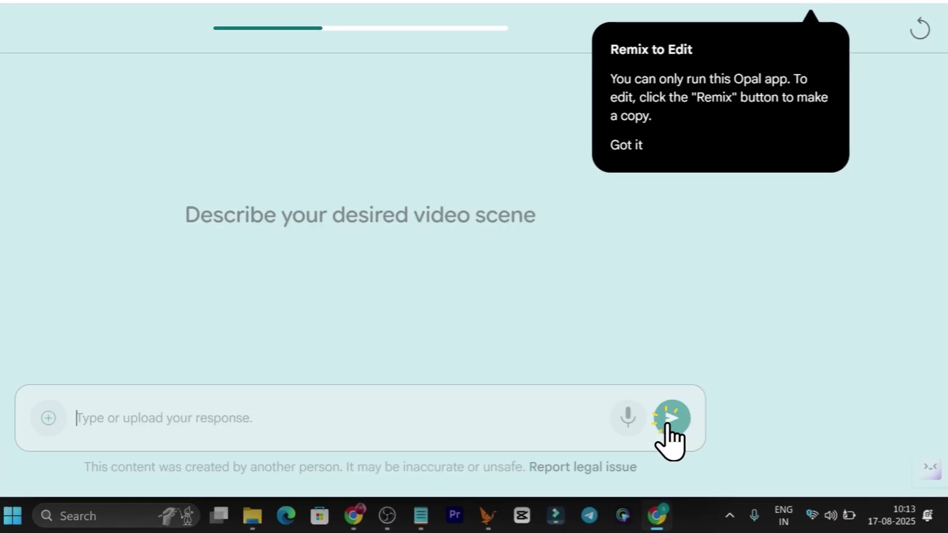
left_click(355, 519)
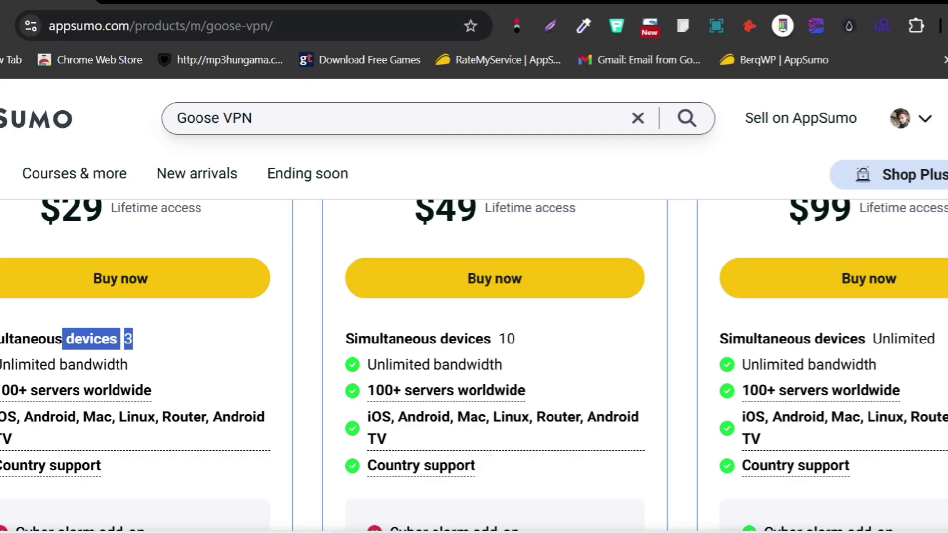
Step: Open the Merlin chat and scroll to locate the Prompt 1 – Sunset Safari description
left_click(509, 11)
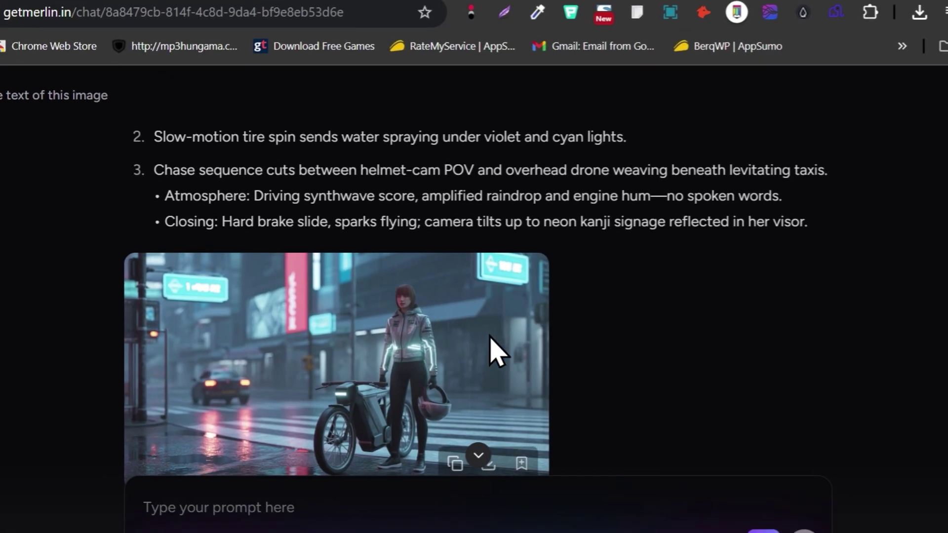
scroll(590, 316, "up", 3)
scroll(540, 325, "up", 5)
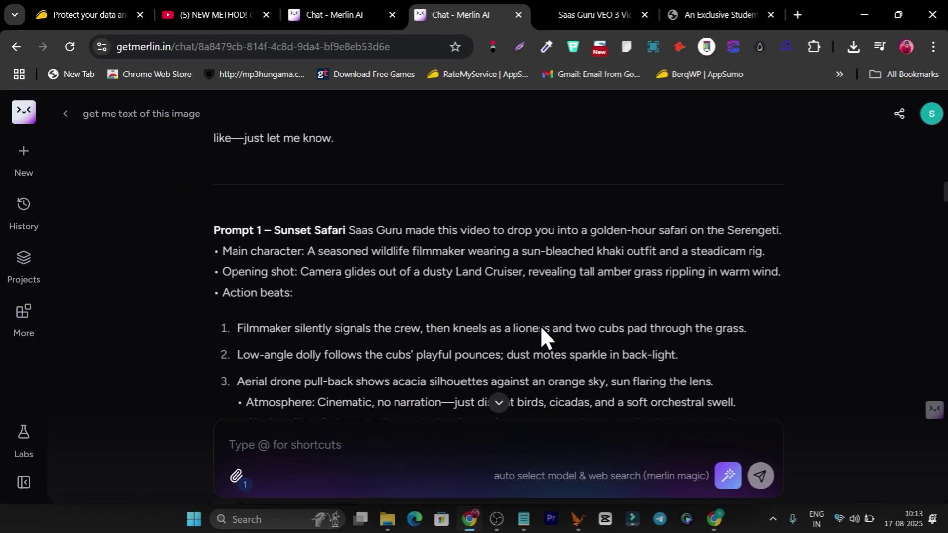
scroll(375, 294, "down", 2)
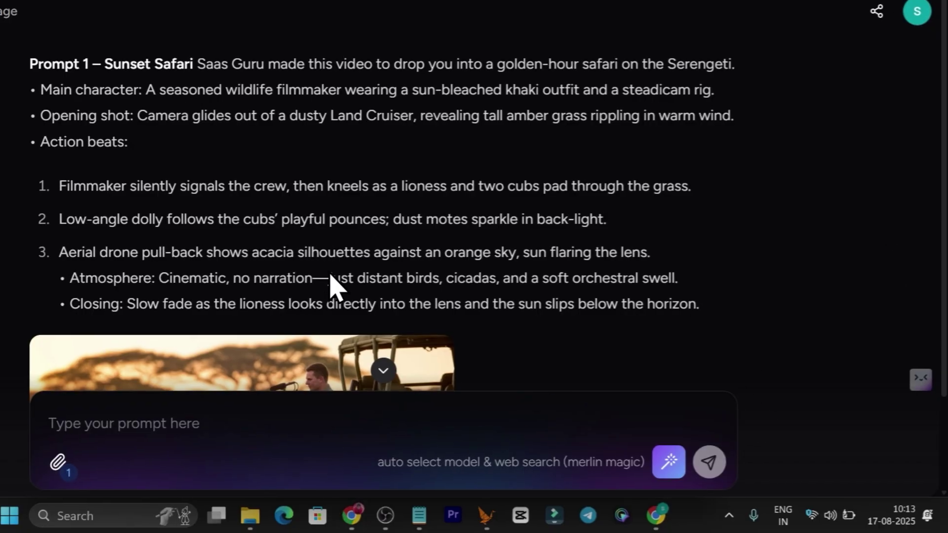
scroll(333, 286, "down", 5)
scroll(620, 316, "up", 3)
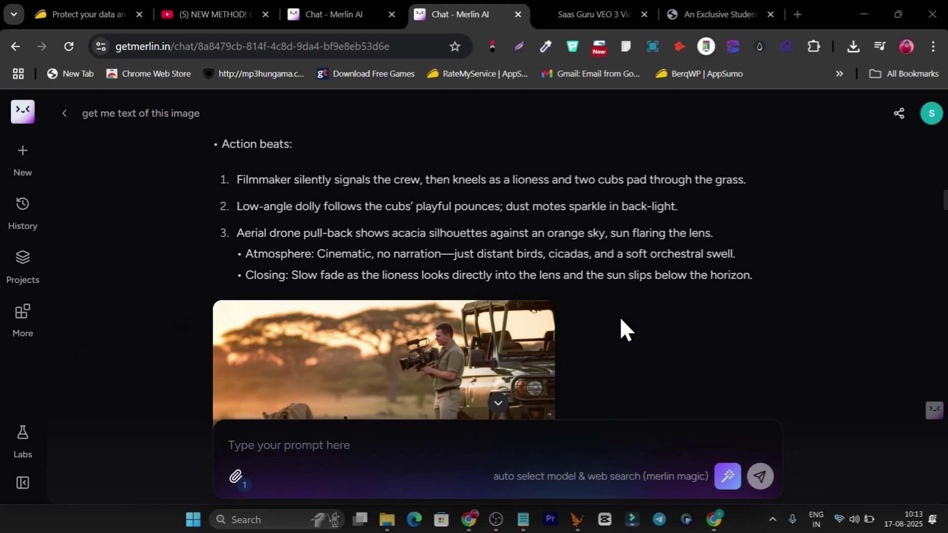
scroll(598, 321, "up", 3)
scroll(342, 277, "down", 3)
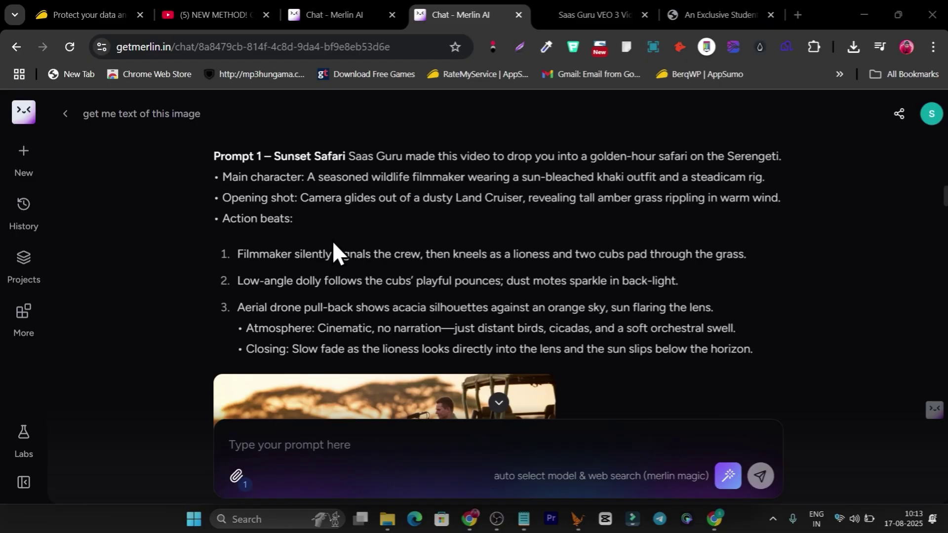
scroll(334, 250, "down", 2)
scroll(313, 250, "down", 3)
scroll(428, 381, "up", 1)
scroll(435, 325, "up", 2)
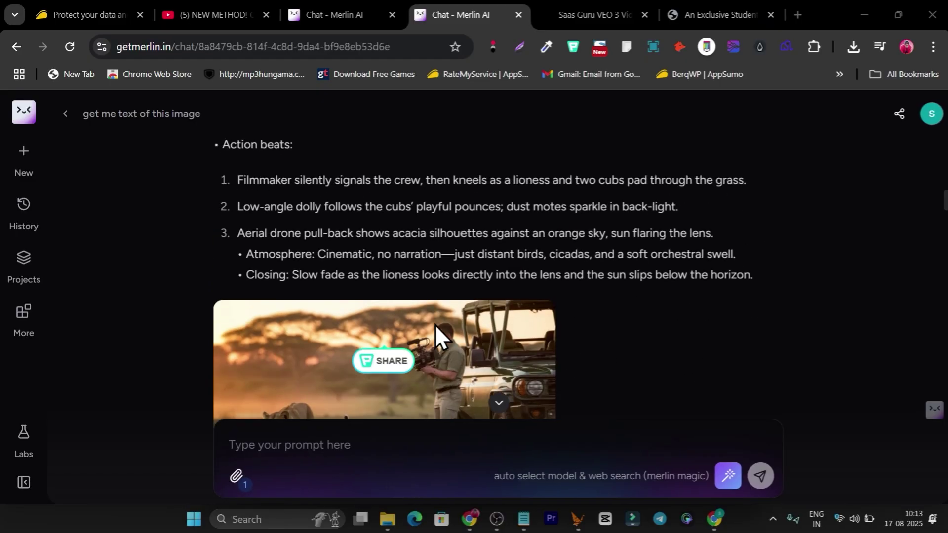
scroll(313, 297, "up", 3)
Step: Copy the full Sunset Safari prompt and return to the Opal app window
left_click_drag(274, 230, 657, 502)
key("ctrl+c")
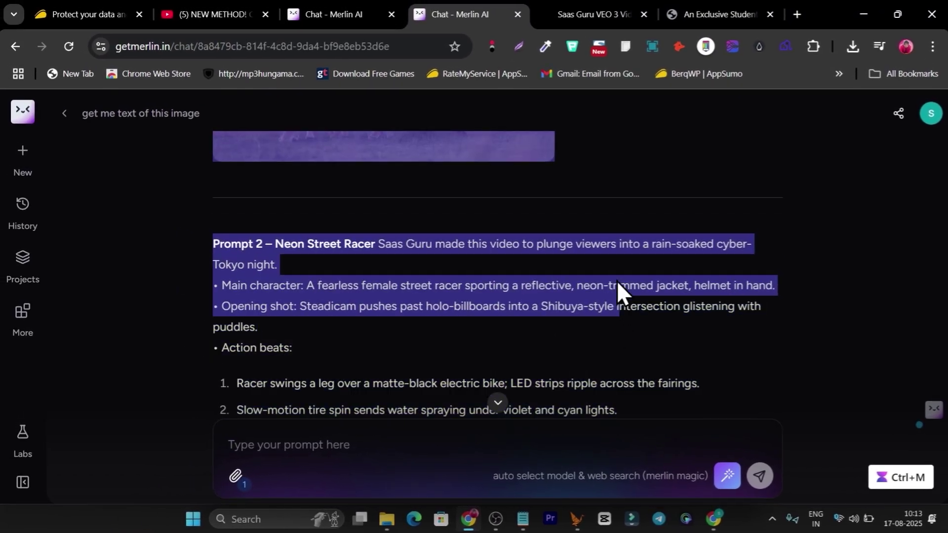
mouse_move(657, 502)
left_mouse_down()
mouse_move(601, 313)
mouse_move(726, 364)
left_mouse_up()
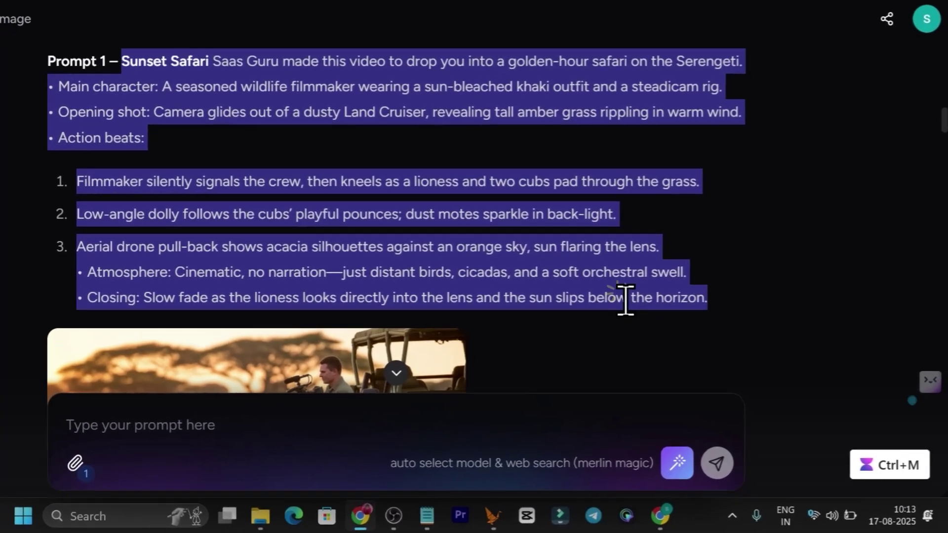
right_click(680, 343)
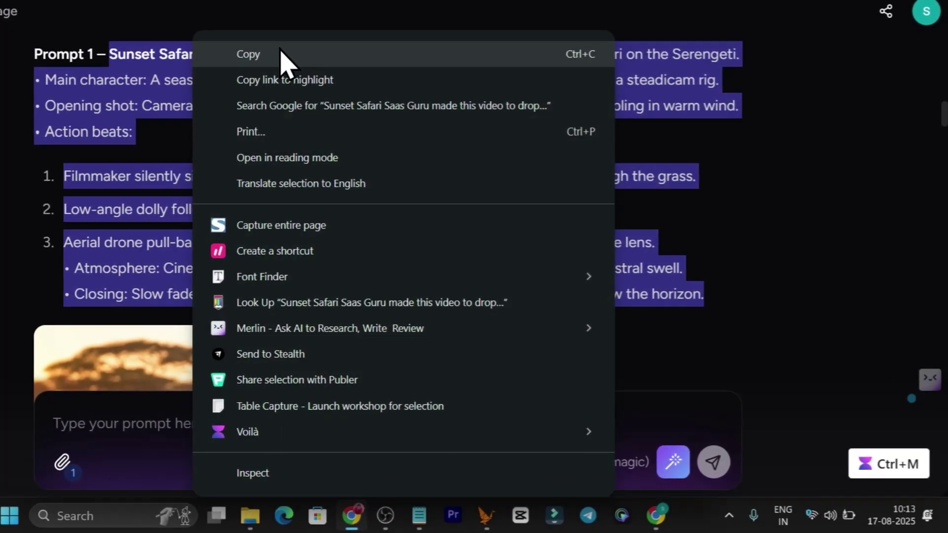
left_click(281, 54)
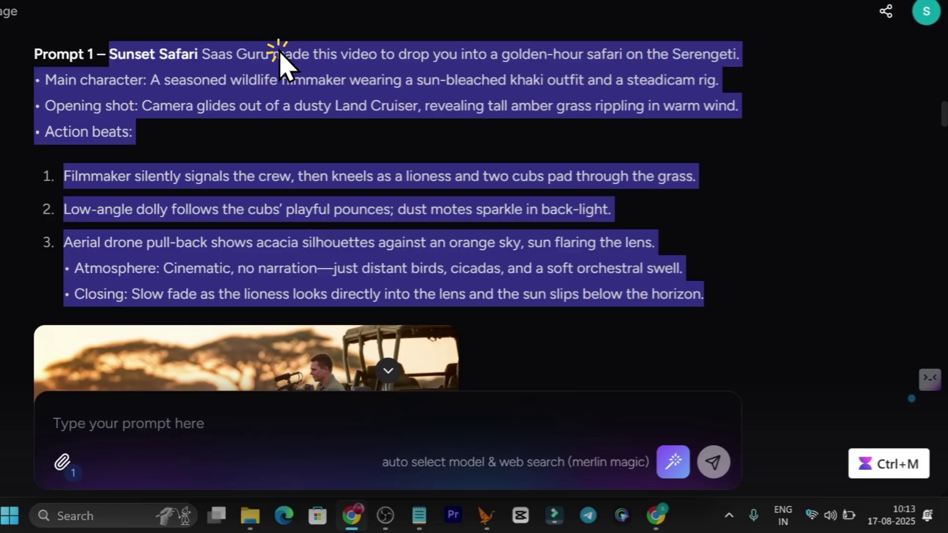
left_click(657, 516)
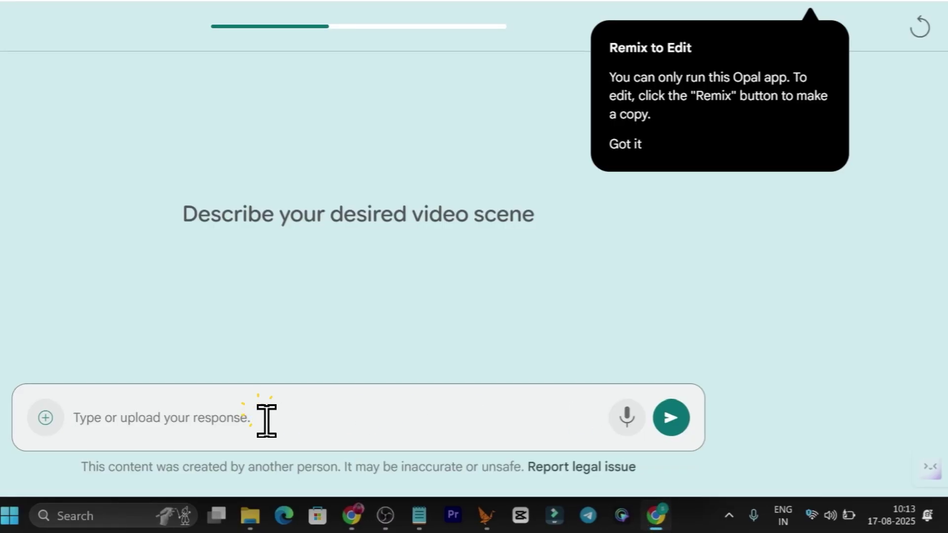
Step: Paste the Sunset Safari description into the response box and send it, dismissing the attachment menu
key("ctrl+v")
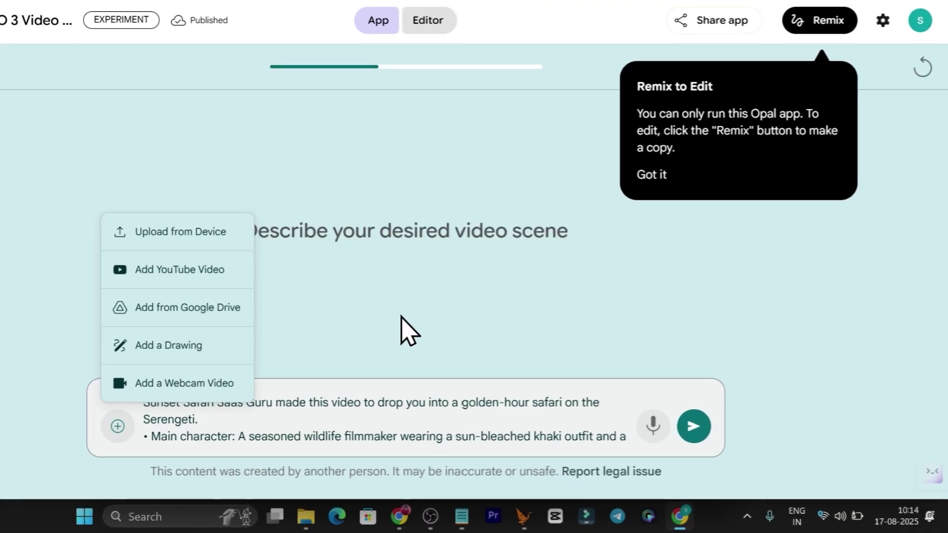
left_click(475, 359)
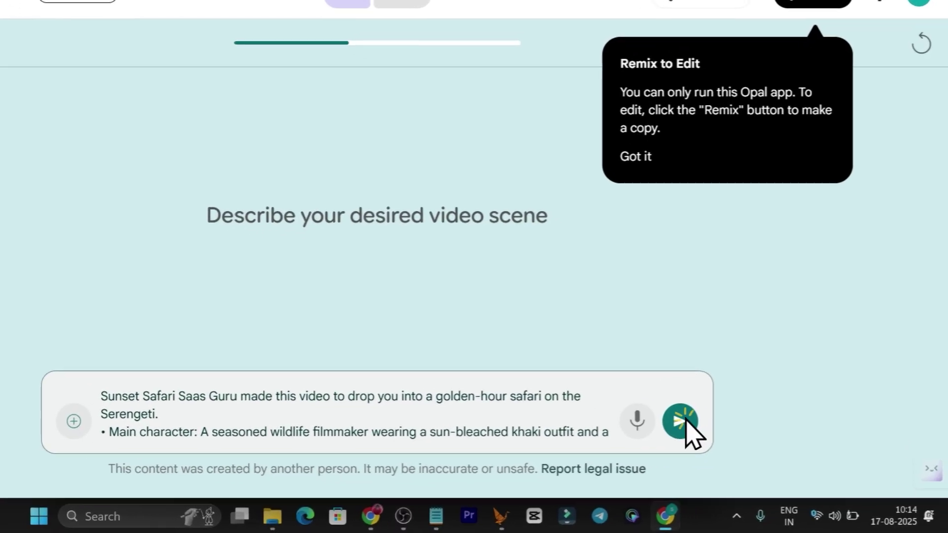
left_click(725, 440)
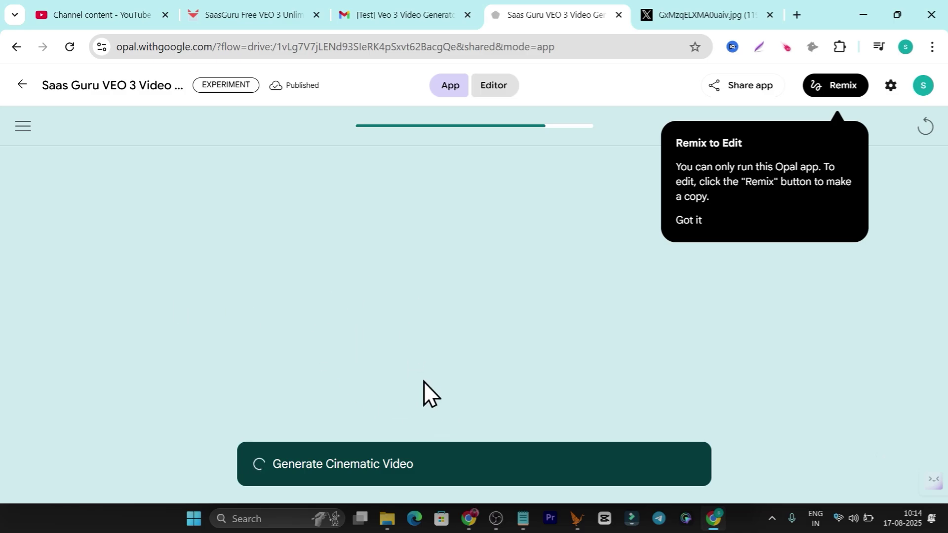
Step: Open the Opal editor for the video generator and close its Share dialog
left_click(467, 516)
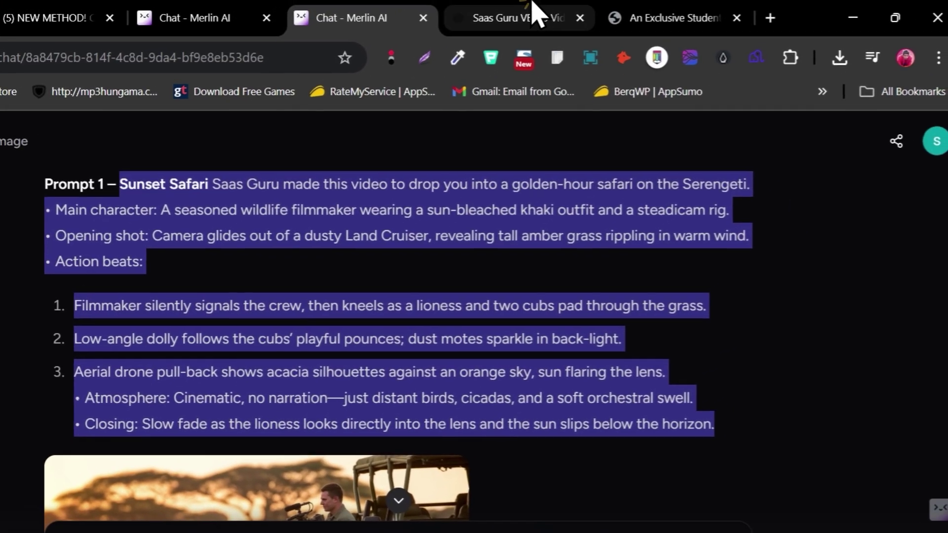
left_click(529, 9)
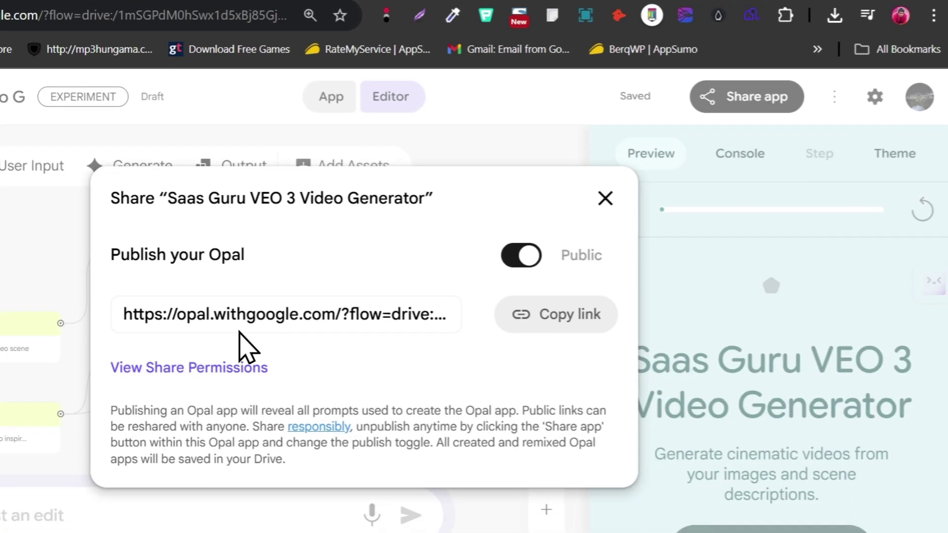
left_click(601, 132)
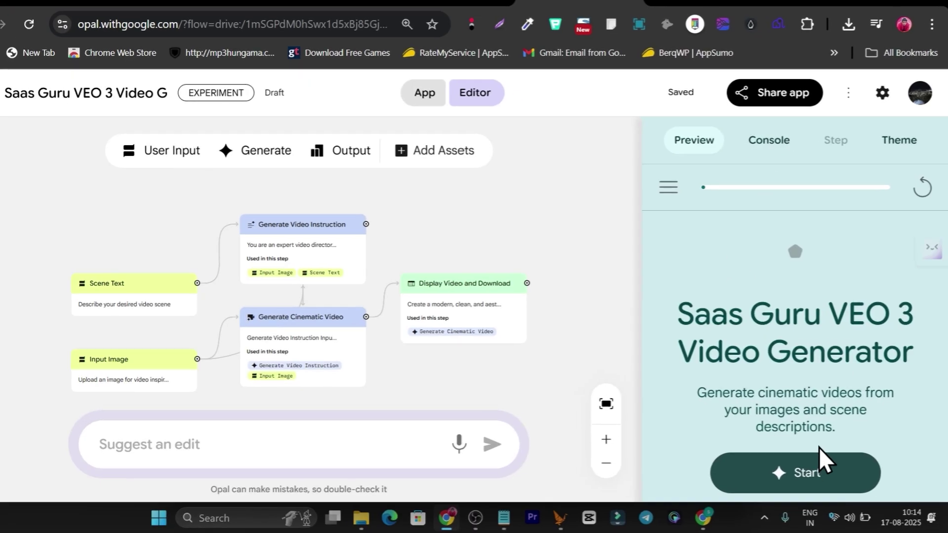
Step: Start a Preview run with the pasted safari scene text, monitor the Console, then return to the shared app
left_click(814, 476)
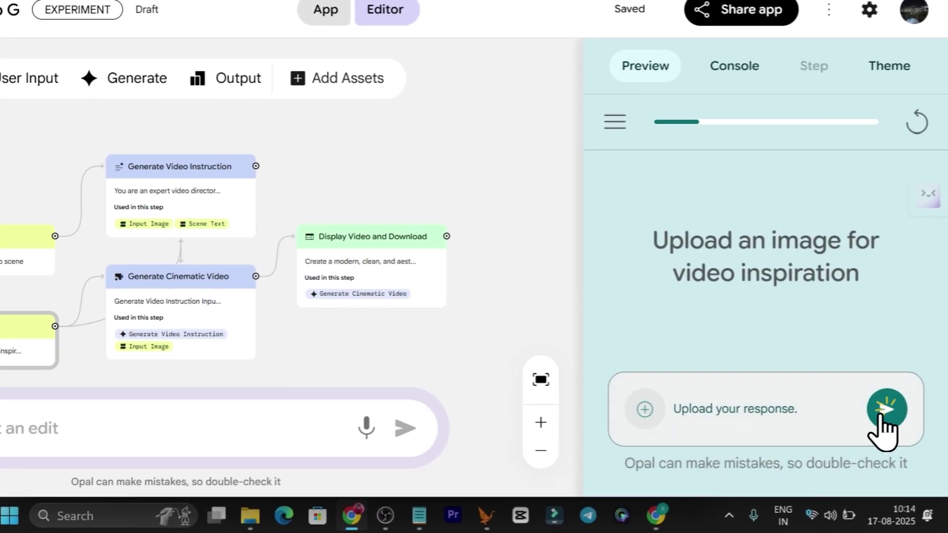
key("ctrl+v")
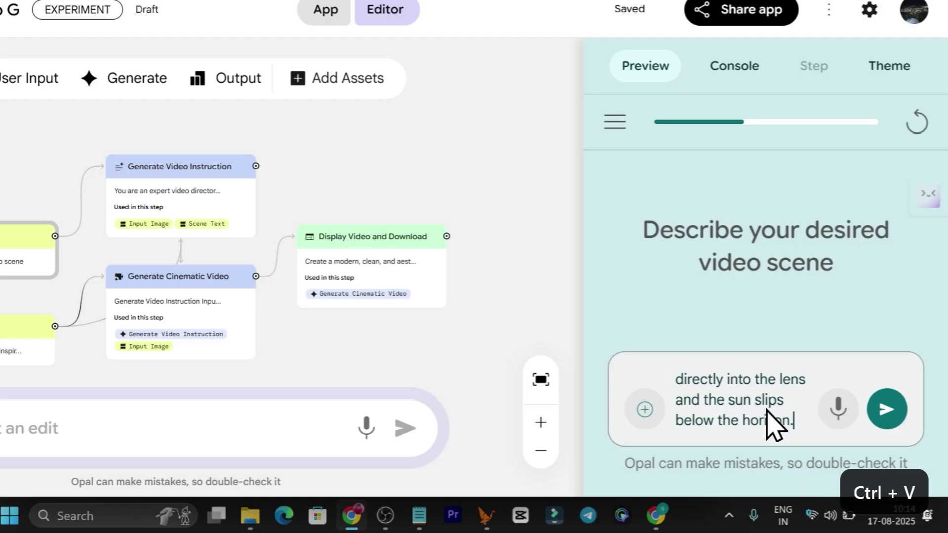
left_click(728, 69)
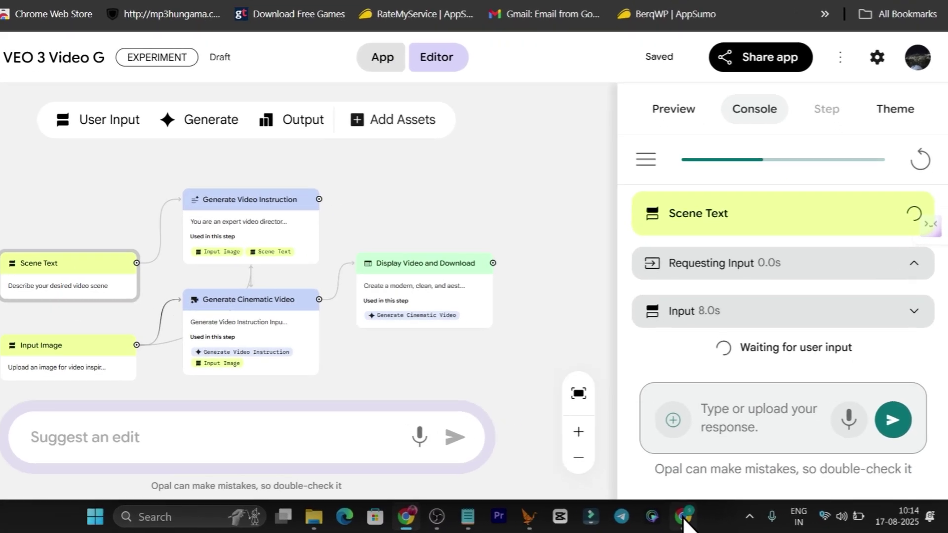
left_click(684, 518)
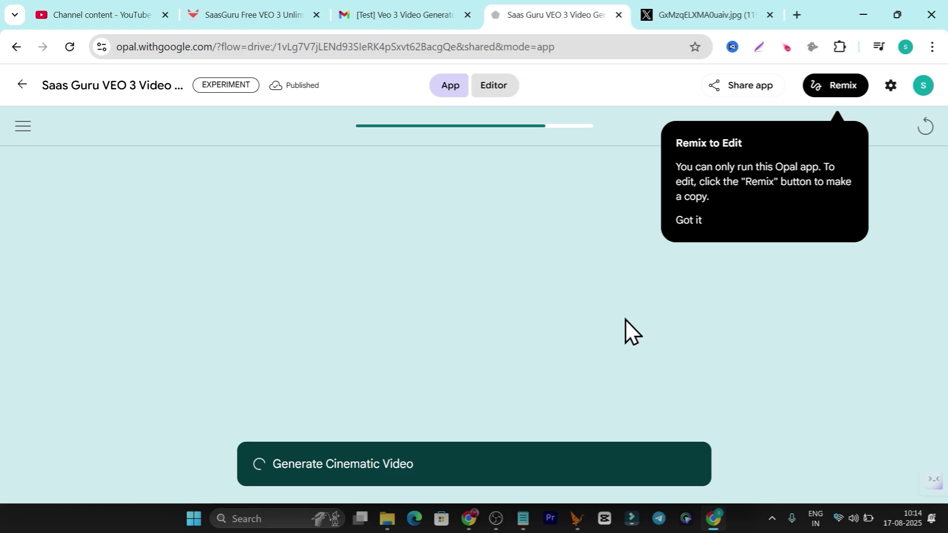
Step: Check the editor's test-run progress, then return to the shared app and dismiss the Remix notice
left_click(468, 518)
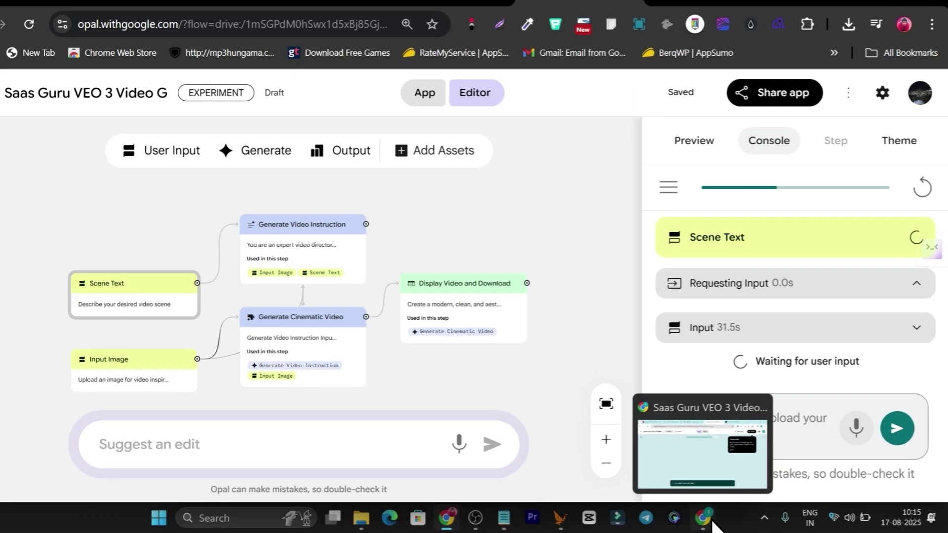
left_click(716, 520)
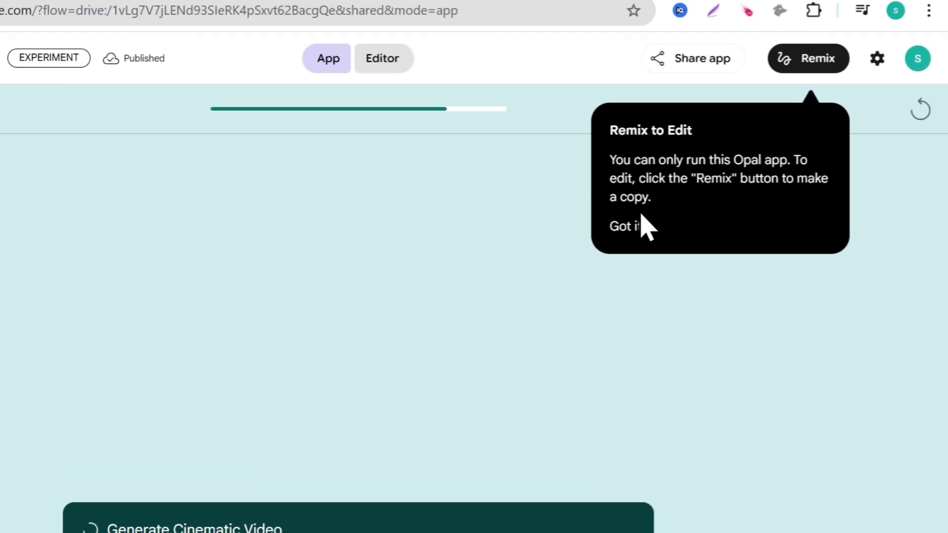
left_click(631, 144)
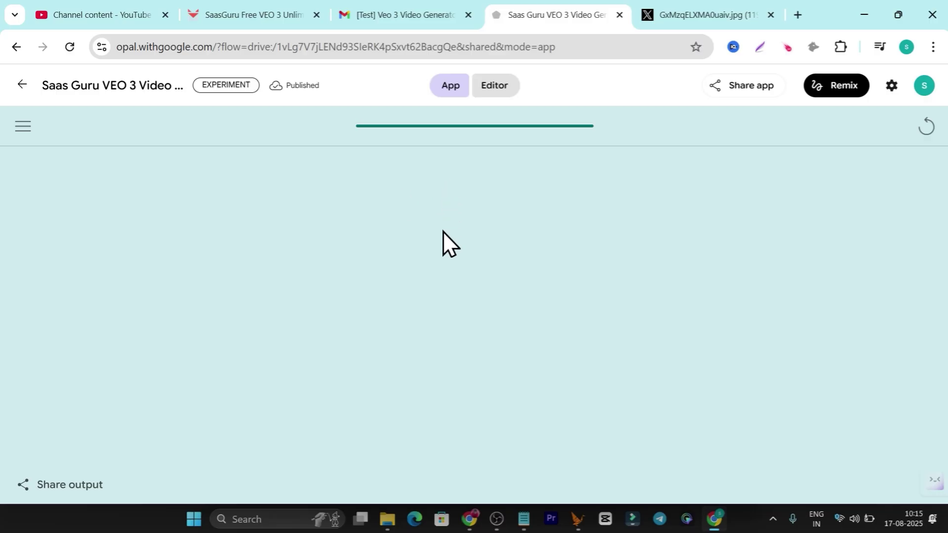
Step: Download the 8-second lion safari video as a 5.3 MB mp4 and play it in Media Player
scroll(339, 254, "down", 5)
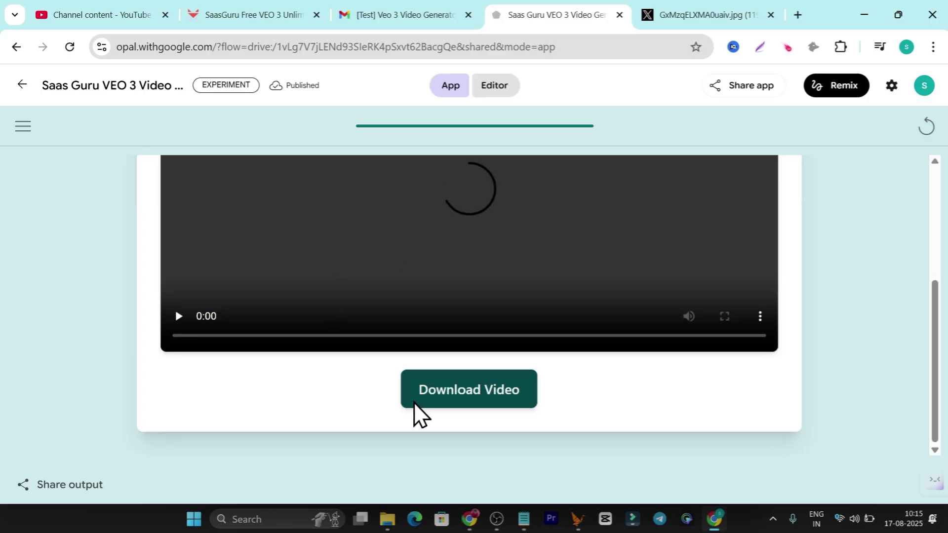
scroll(418, 346, "up", 2)
scroll(386, 321, "up", 1)
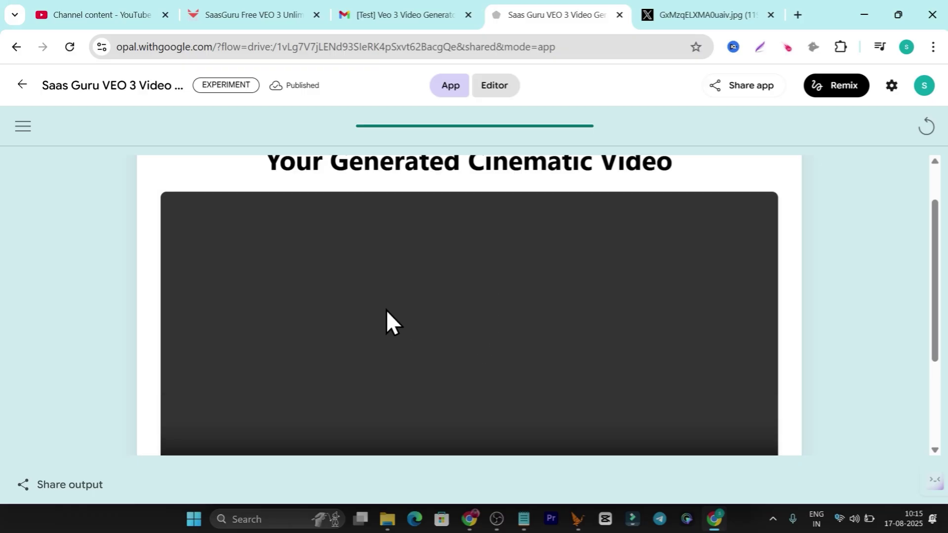
scroll(380, 321, "down", 3)
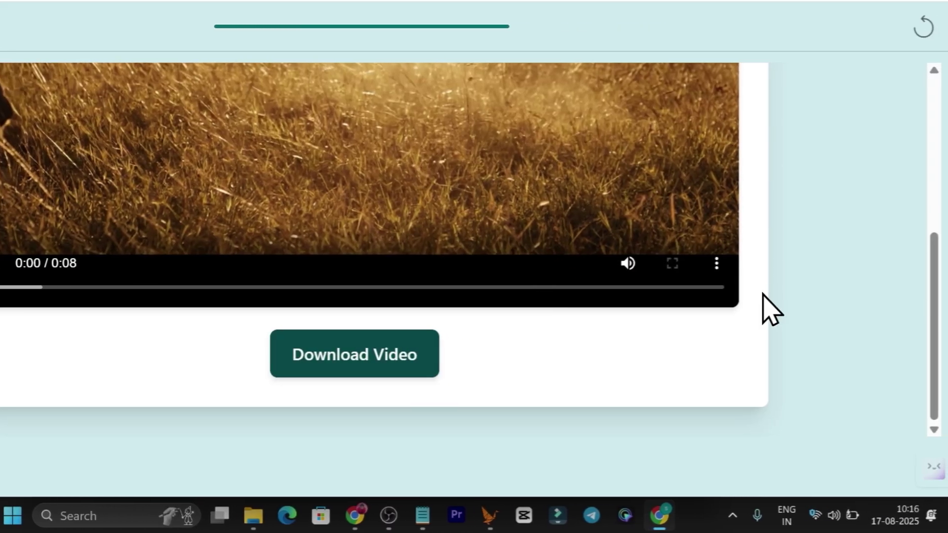
scroll(724, 341, "up", 2)
left_click(714, 354)
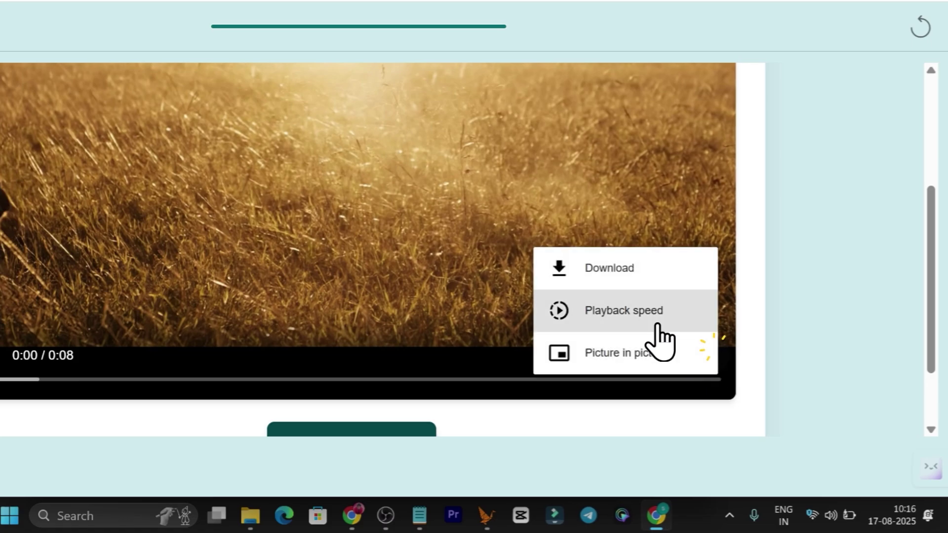
left_click(622, 266)
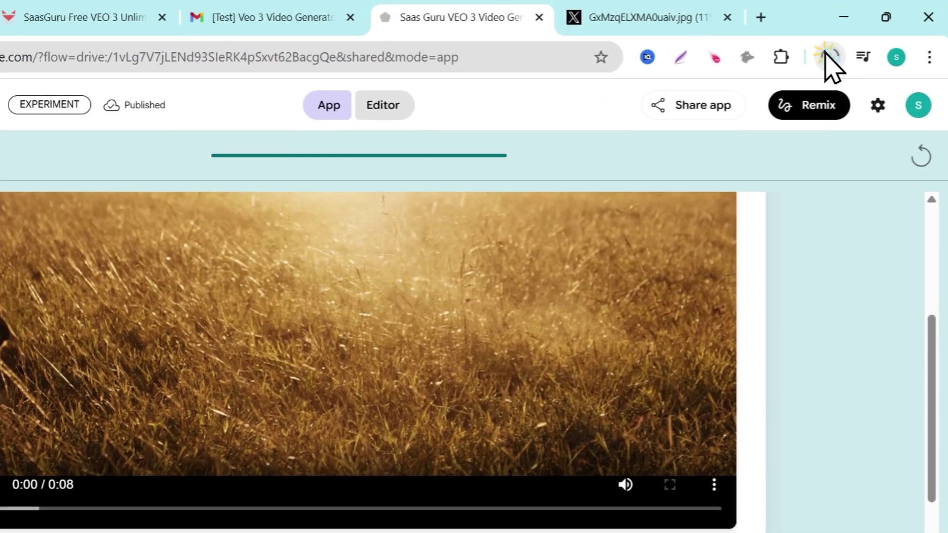
left_click(830, 59)
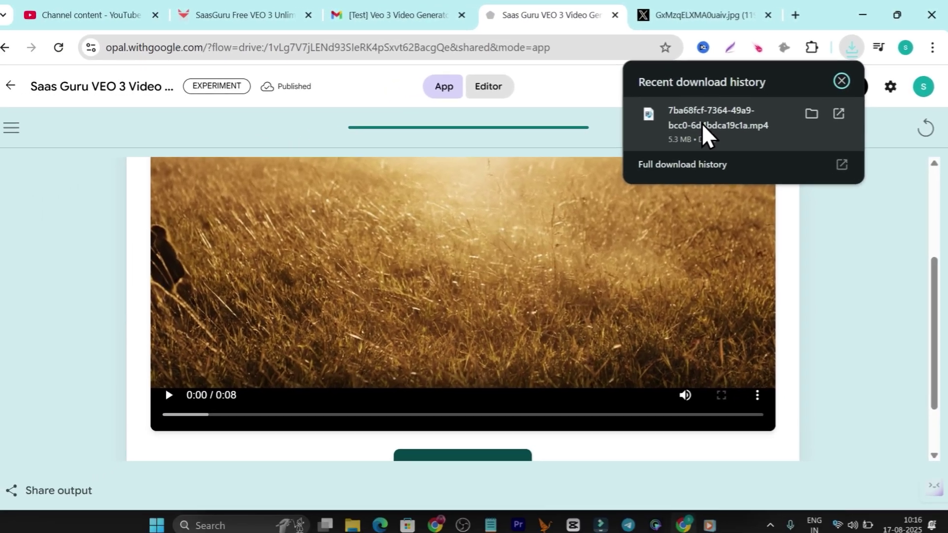
left_click(649, 161)
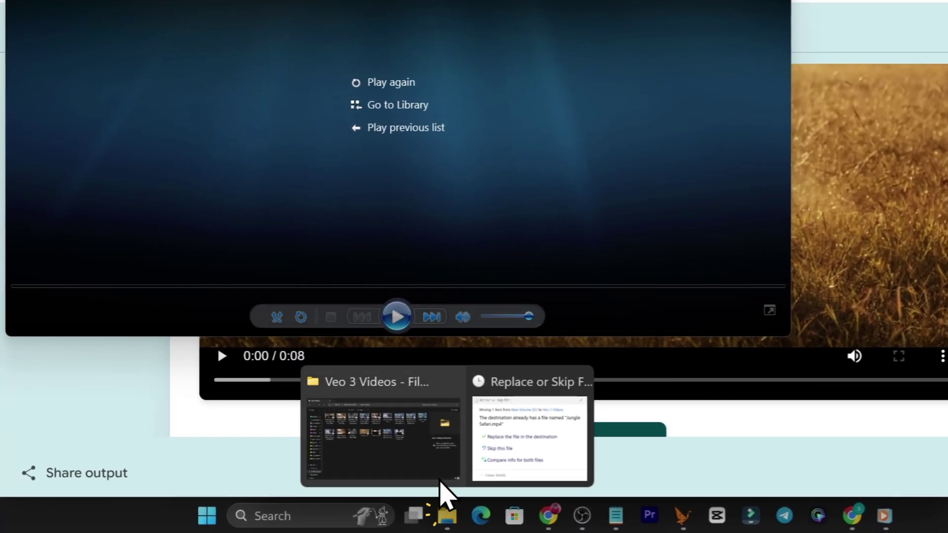
Step: Play the woman vlogger and Jungle Safari2 clips from the Veo 3 Videos folder
left_click(435, 476)
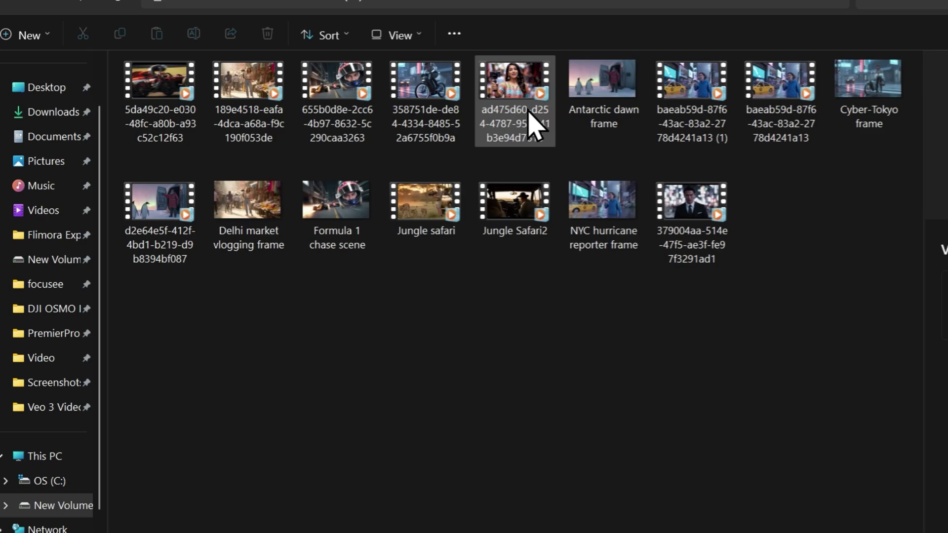
double_click(514, 109)
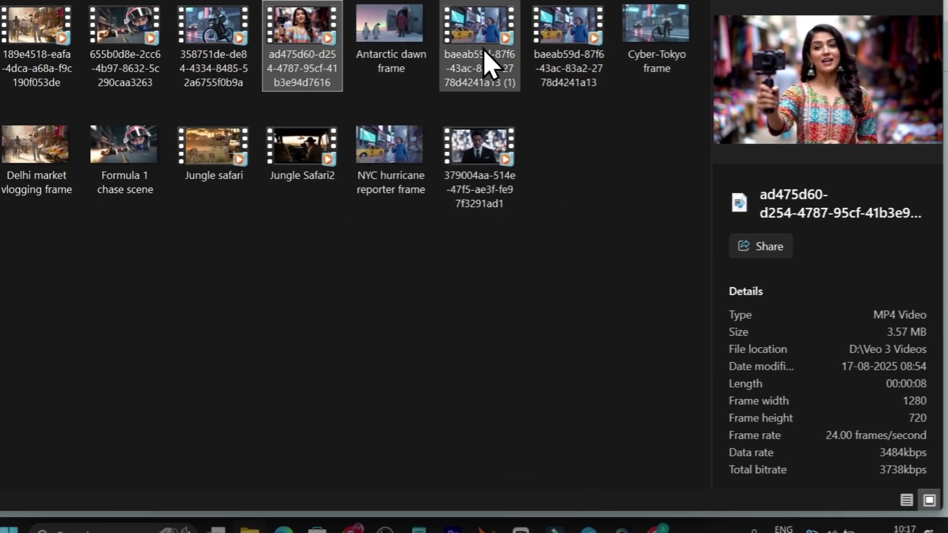
left_click(487, 62)
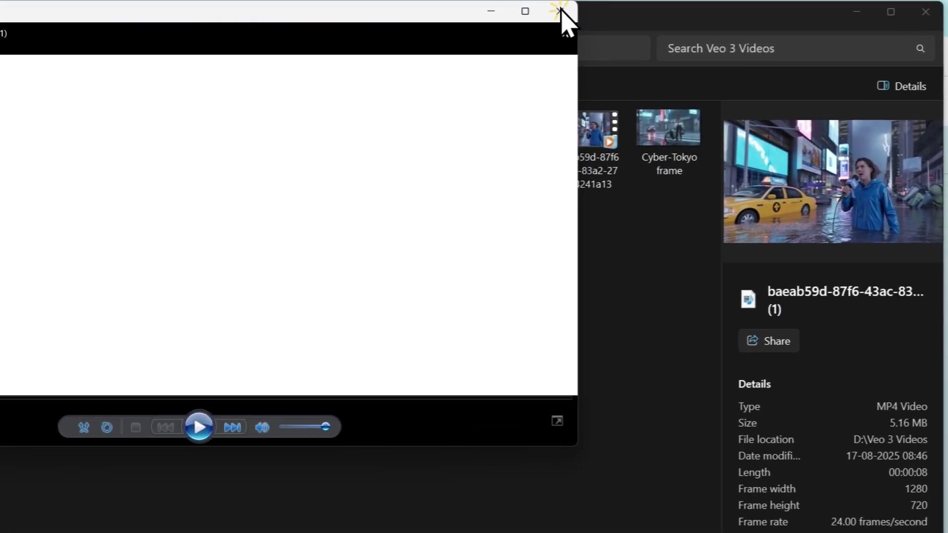
left_click(622, 9)
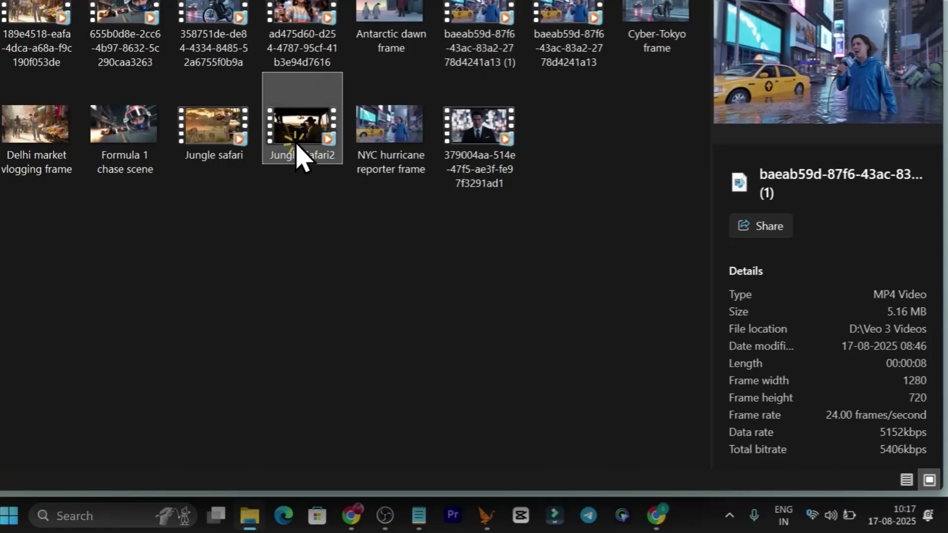
left_click(299, 156)
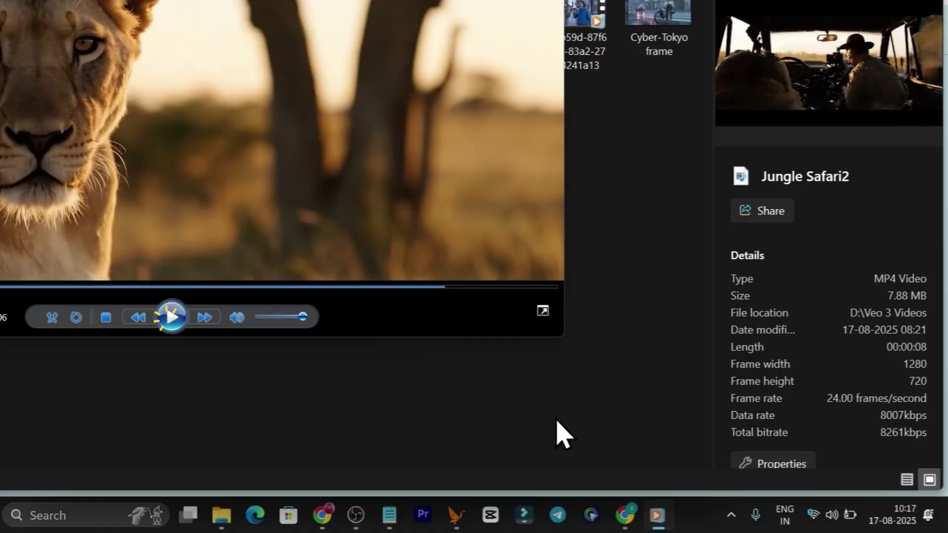
left_click(647, 449)
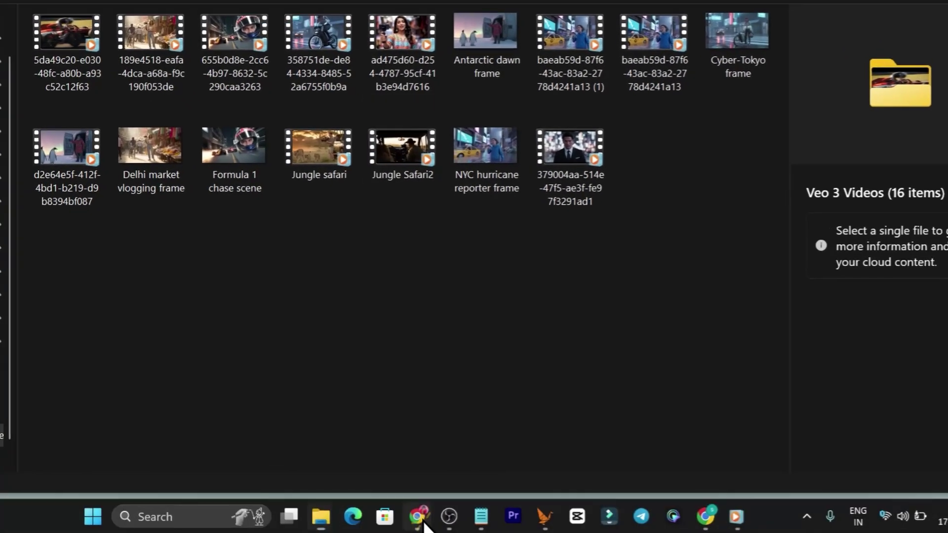
Step: In the Merlin chat, save the Neon Street Racer image as 'Cyber-Tokyo frame'
left_click(441, 518)
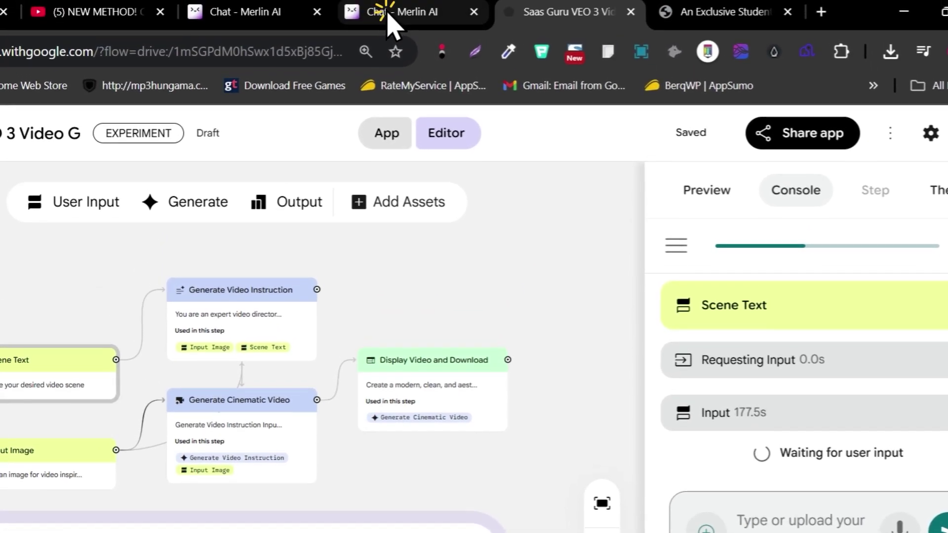
left_click(387, 21)
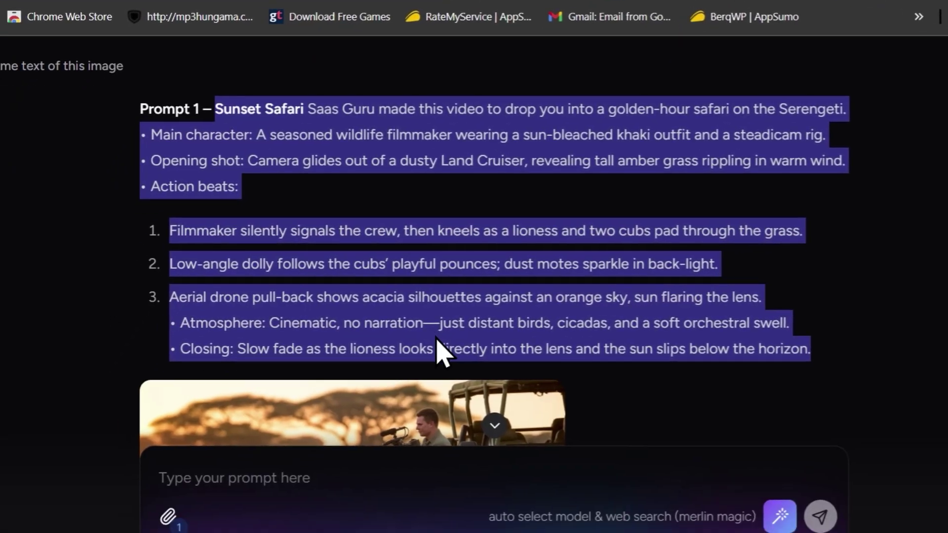
scroll(309, 146, "up", 3)
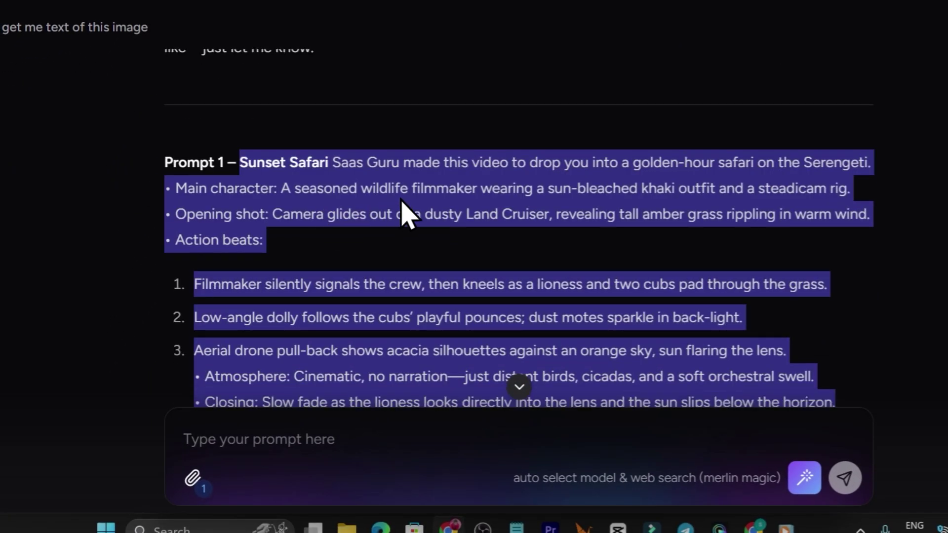
left_click(404, 210)
scroll(345, 296, "down", 5)
scroll(553, 271, "down", 5)
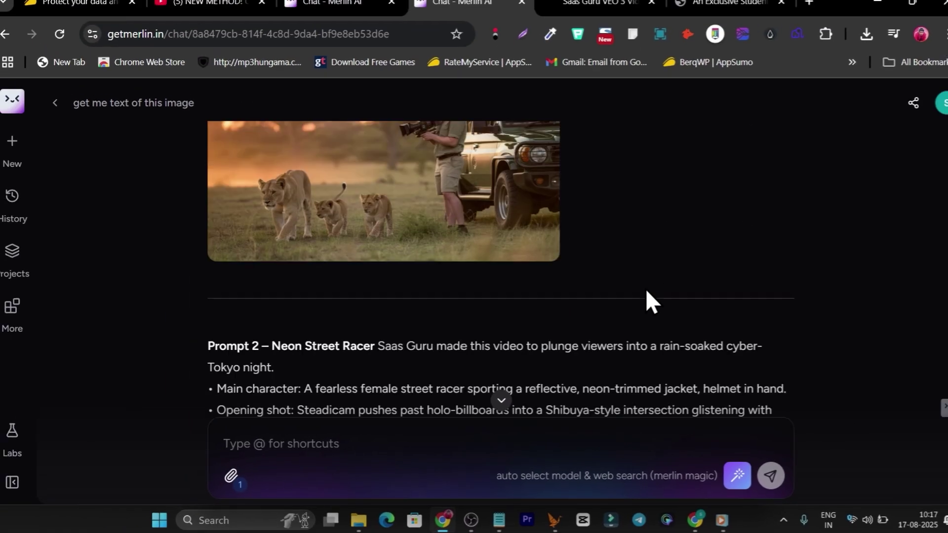
scroll(642, 292, "down", 3)
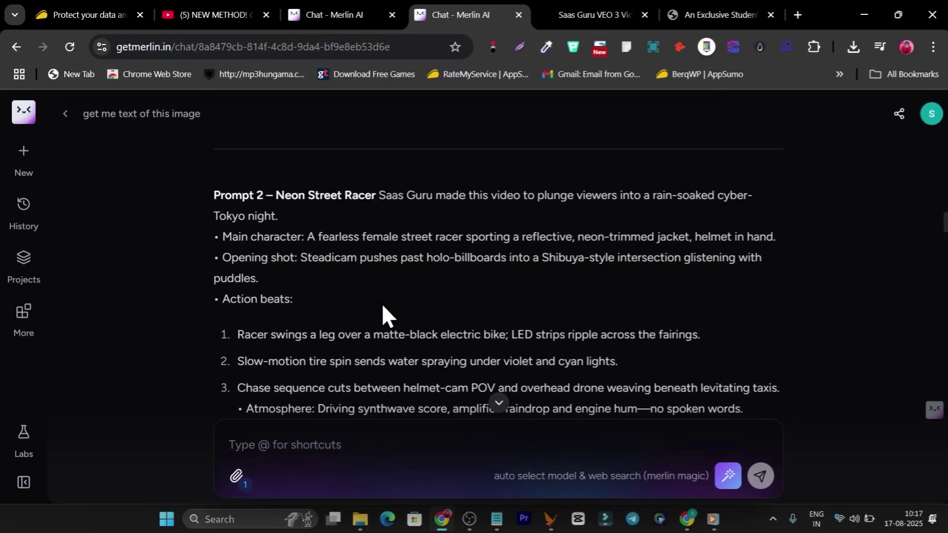
scroll(506, 307, "down", 5)
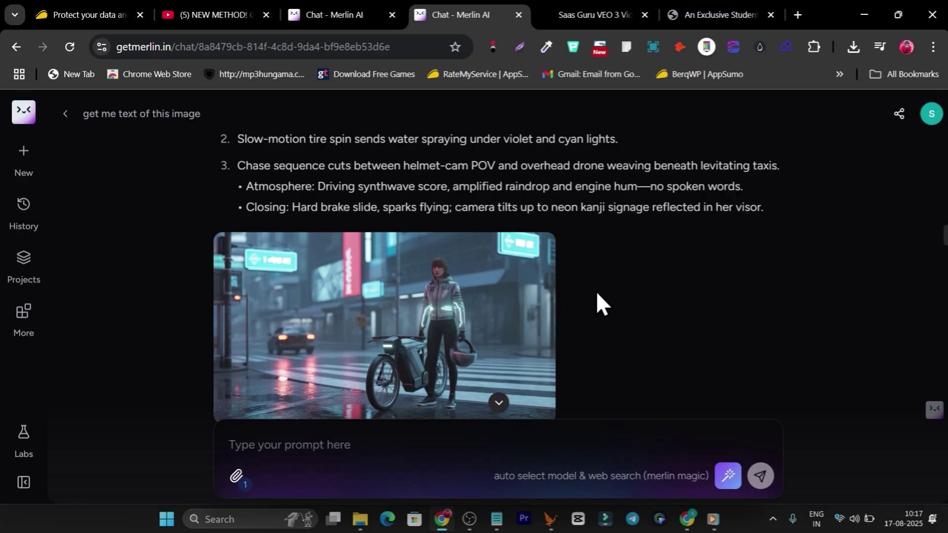
scroll(597, 291, "down", 2)
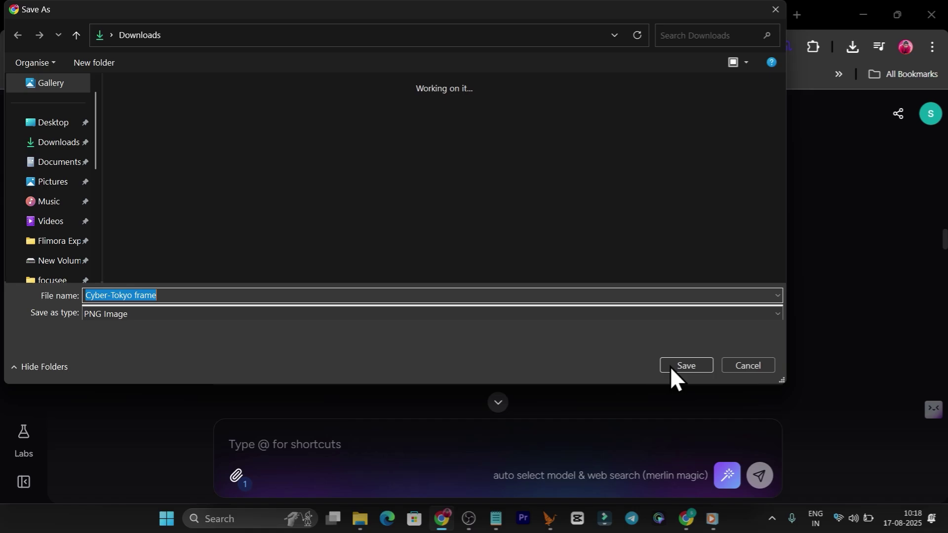
left_click(674, 366)
Step: Copy the Prompt 2 Neon Street Racer scene text and return to the Opal app
scroll(332, 297, "down", 4)
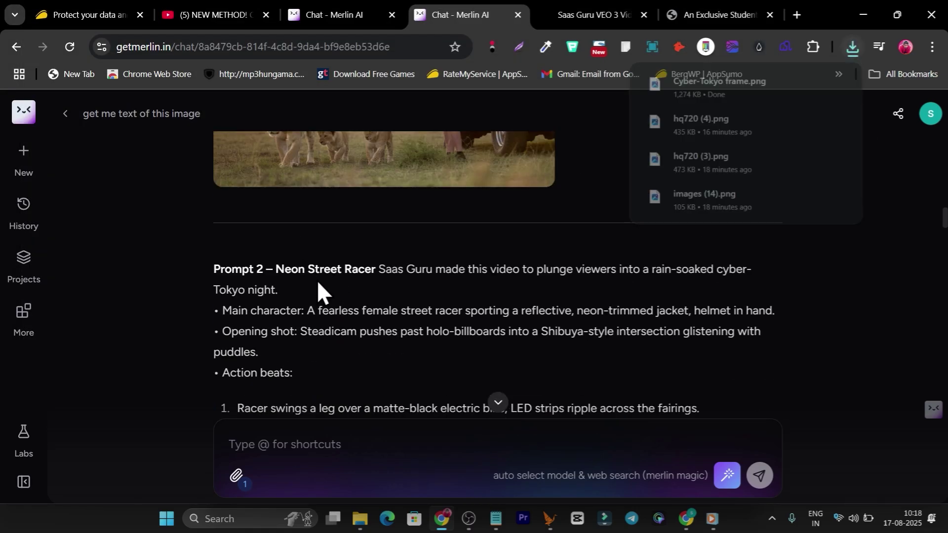
scroll(317, 280, "down", 2)
mouse_move(283, 200)
left_mouse_down()
mouse_move(352, 481)
mouse_move(377, 441)
left_mouse_up()
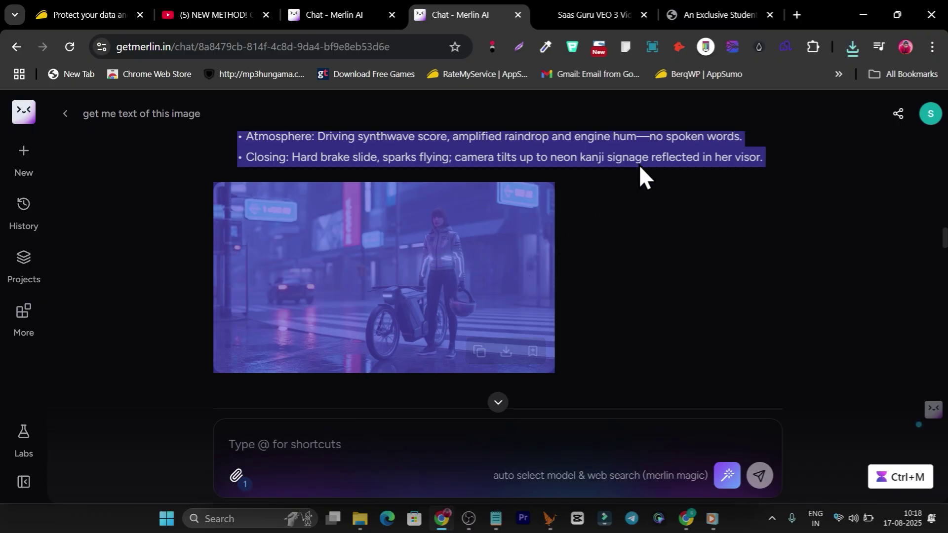
left_click_drag(640, 166, 765, 157)
right_click(751, 163)
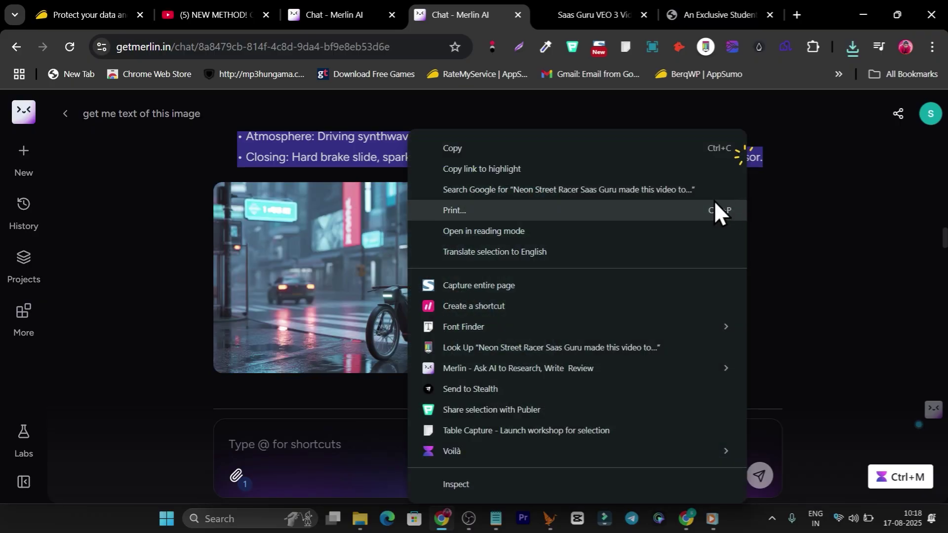
left_click(467, 151)
mouse_move(686, 519)
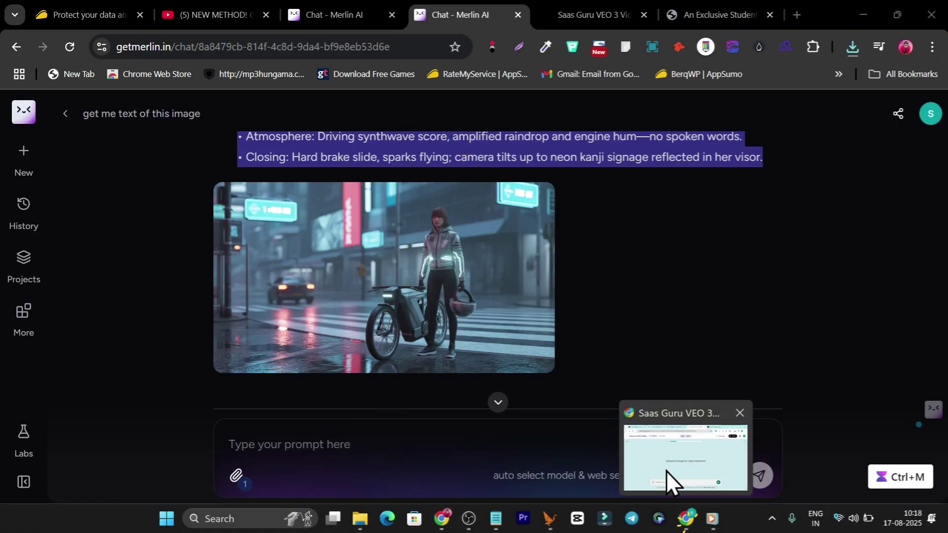
left_click(669, 466)
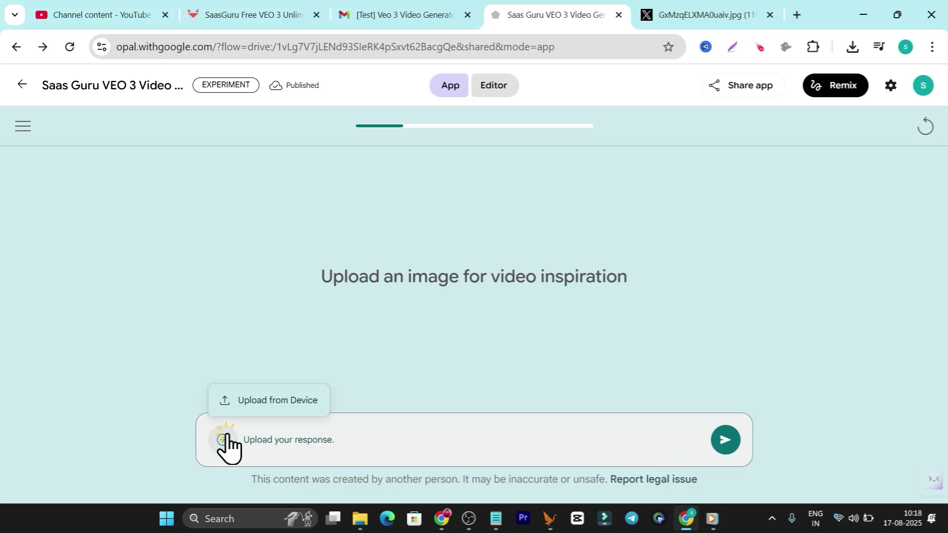
Step: Upload the Cyber-Tokyo frame image from the device and submit it to the app
left_click(267, 401)
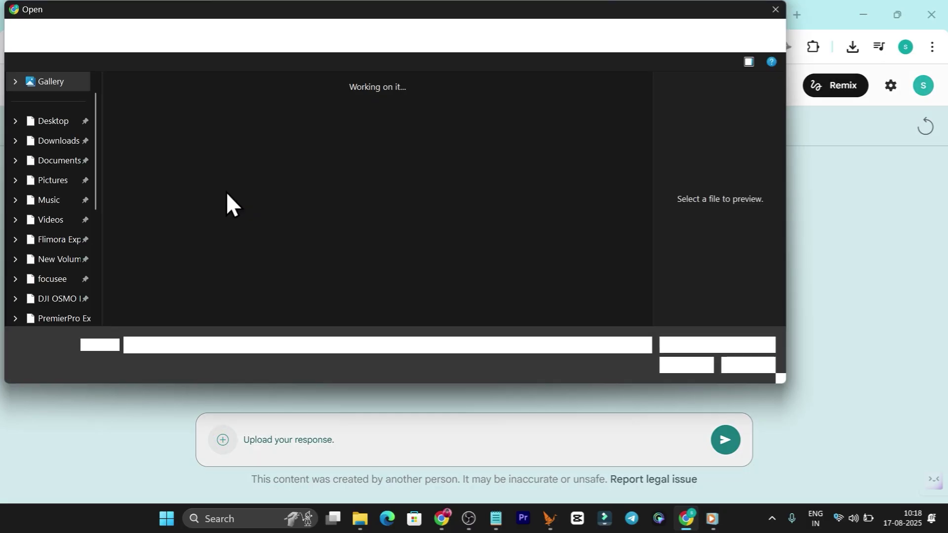
left_click(173, 144)
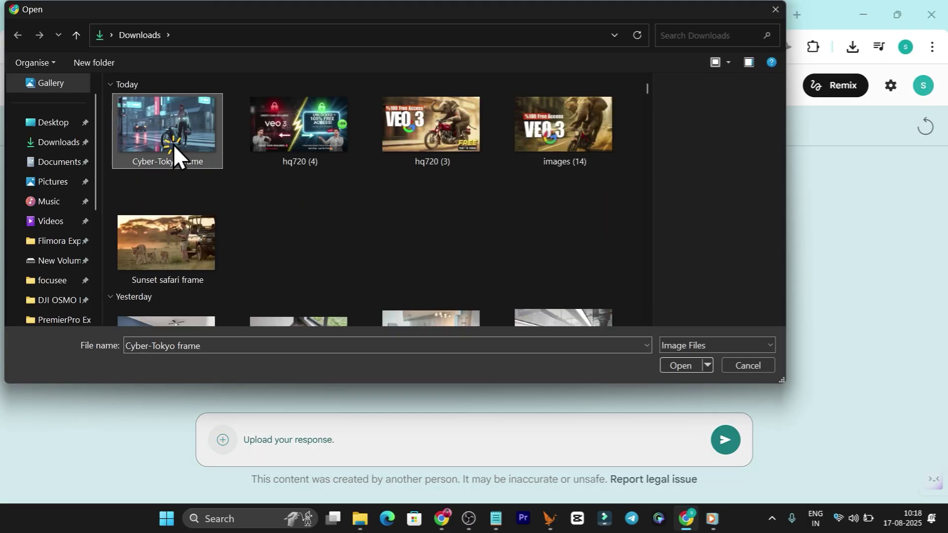
left_click(682, 366)
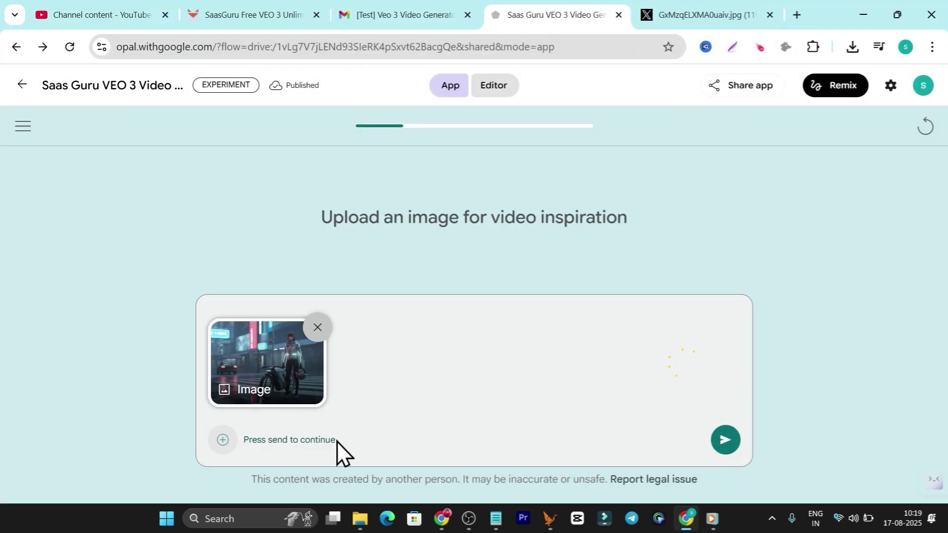
left_click(726, 442)
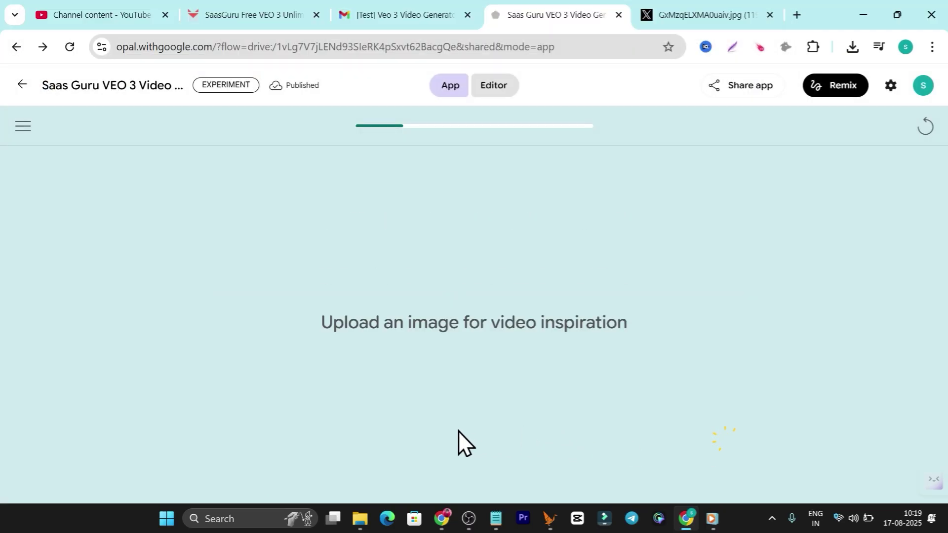
Step: Paste the Neon Street Racer prompt and submit it to start video generation
left_click(384, 446)
key("ctrl+v")
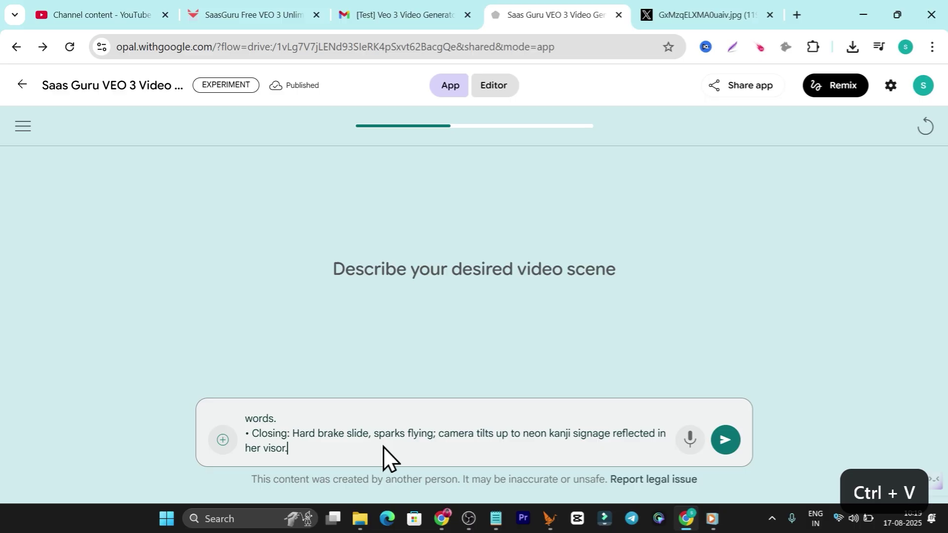
left_click(724, 441)
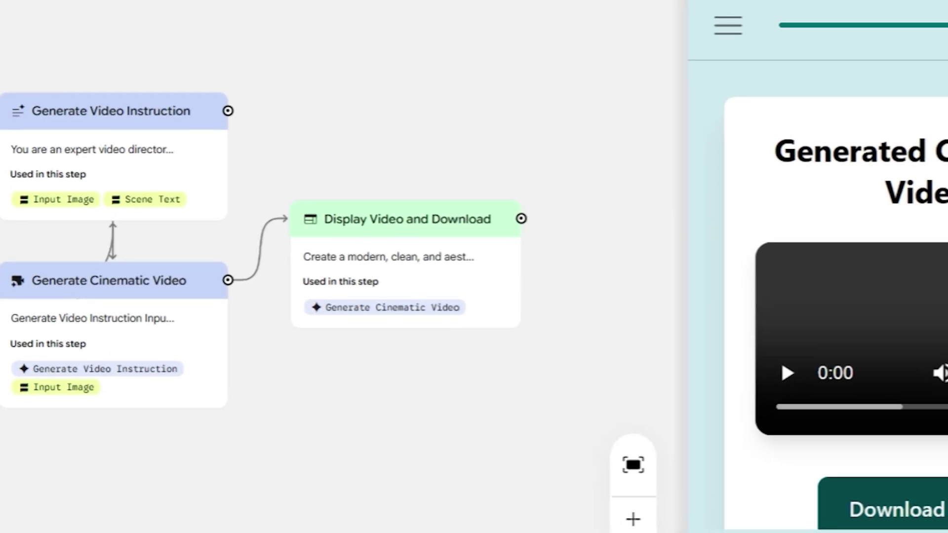
Step: Download the Neon Street Racer video as a 4.5 MB mp4 and open it from Chrome's downloads
left_click(922, 234)
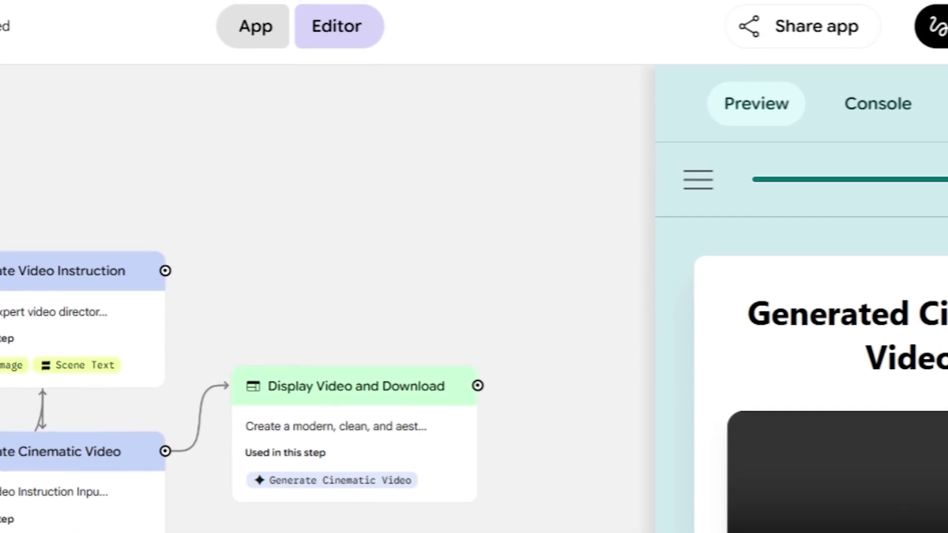
left_click(343, 137)
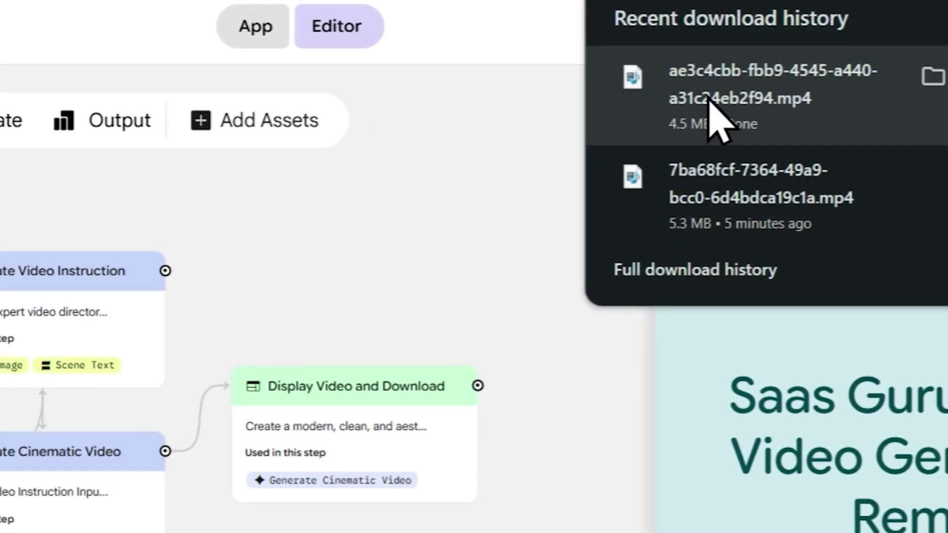
left_click(708, 97)
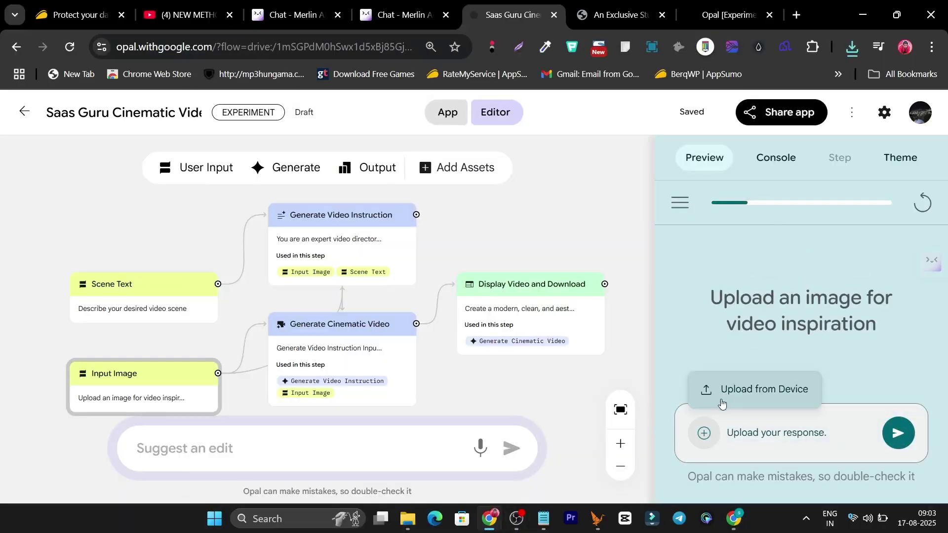
Step: Start an editor preview run with an uploaded image and scene text, then follow it in the Console
left_click(722, 403)
left_click(898, 433)
left_click(773, 159)
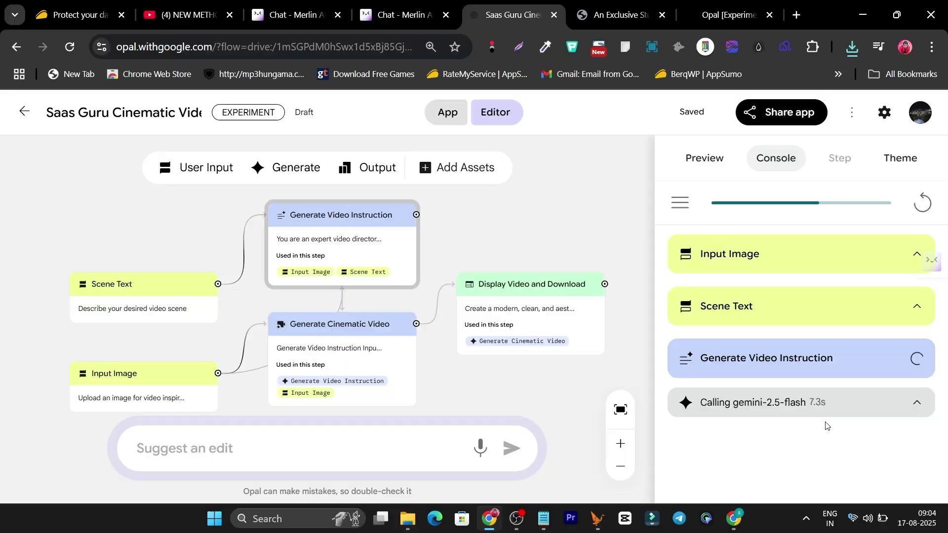